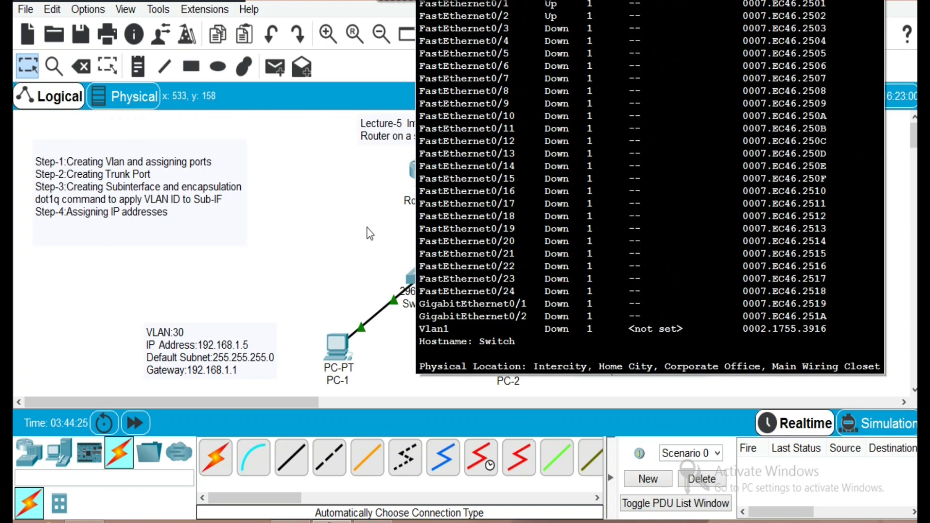
Open the command line interface of Switch13 and maximize its window
{"action": "left_click", "coordinate": [367, 228]}
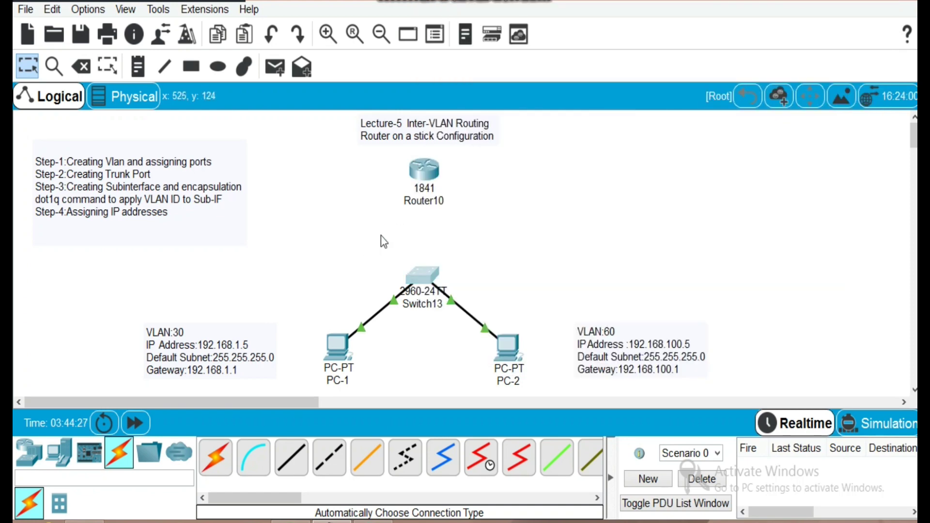
{"action": "left_click", "coordinate": [418, 272]}
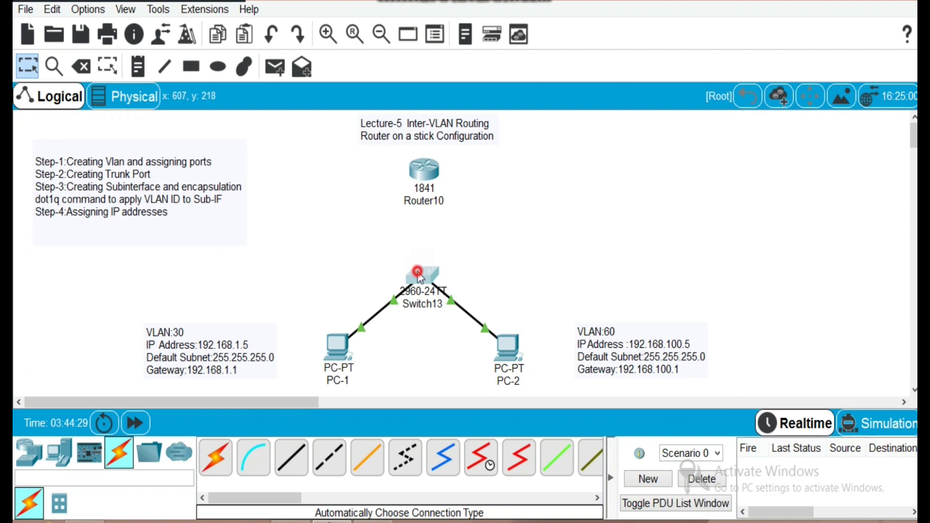
{"action": "left_click", "coordinate": [374, 82]}
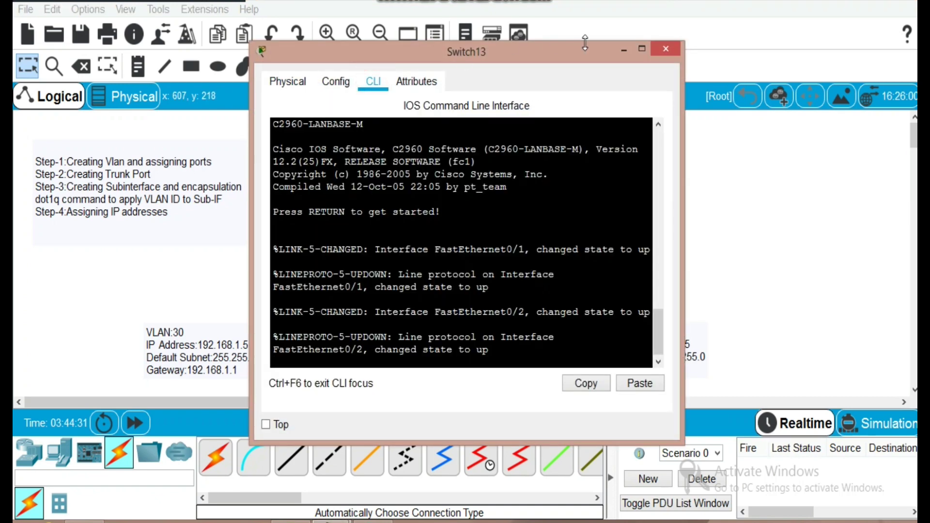
{"action": "left_click", "coordinate": [642, 48]}
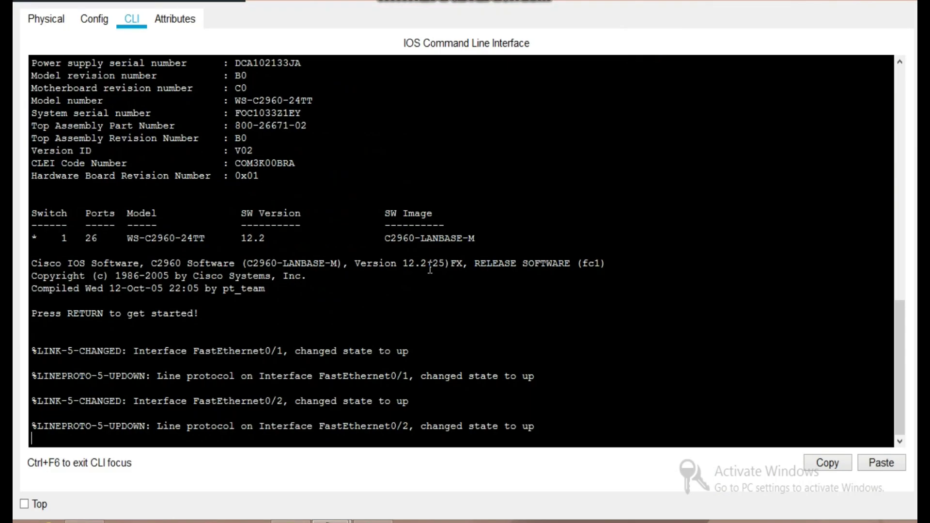
Enable privileged mode on the switch and enter global configuration mode with configure terminal
{"action": "key", "text": "Return"}
{"action": "type", "text": "en"}
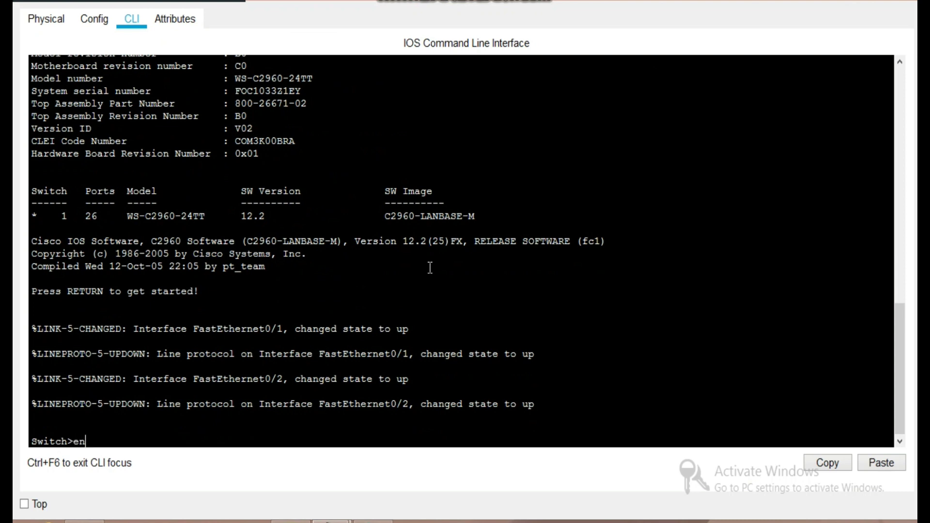
{"action": "key", "text": "Return"}
{"action": "type", "text": "conf"}
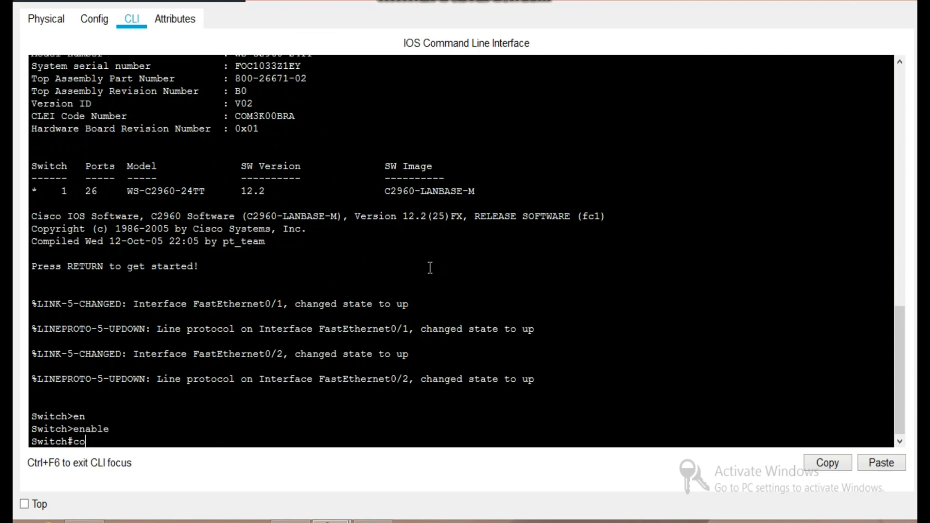
{"action": "key", "text": "Tab"}
{"action": "type", "text": "t"}
{"action": "key", "text": "Tab"}
{"action": "key", "text": "Return"}
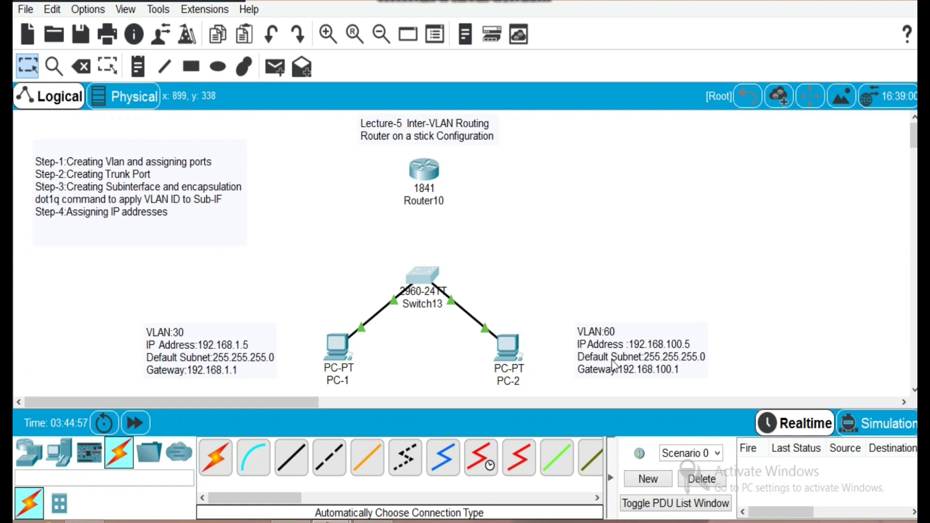
Return to the Switch13 command line and create VLAN 30
{"action": "left_click", "coordinate": [545, 297]}
{"action": "left_click", "coordinate": [436, 279]}
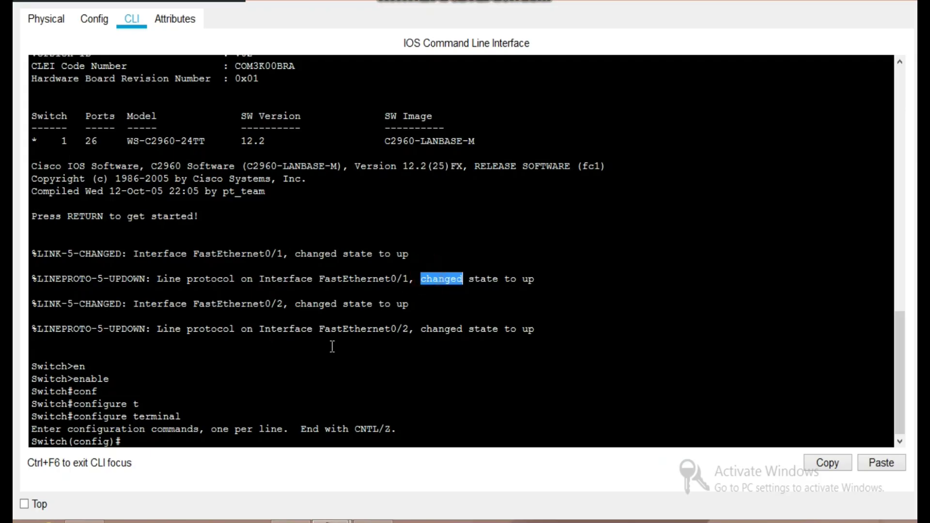
{"action": "left_click", "coordinate": [187, 433]}
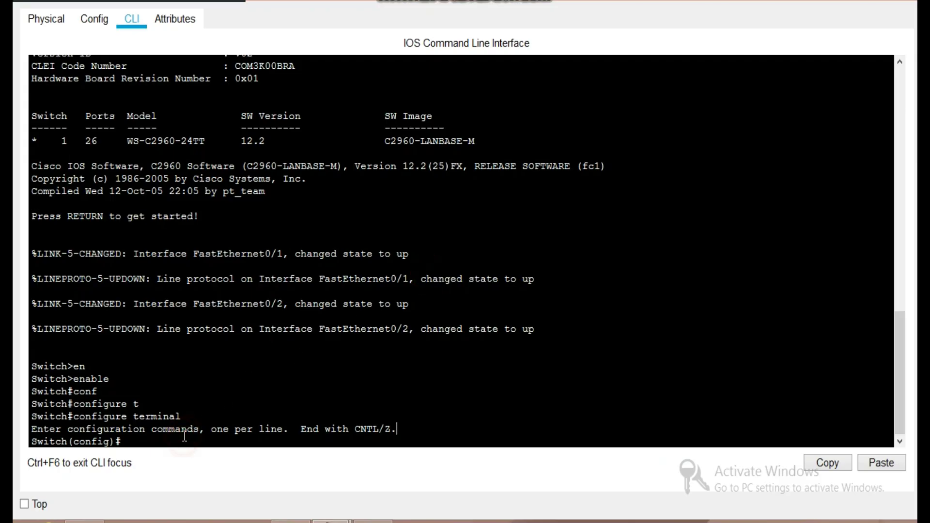
{"action": "left_click", "coordinate": [167, 438]}
{"action": "type", "text": "vlan 30"}
{"action": "key", "text": "Return"}
Name VLAN 30 HR and exit its VLAN configuration
{"action": "type", "text": "name "}
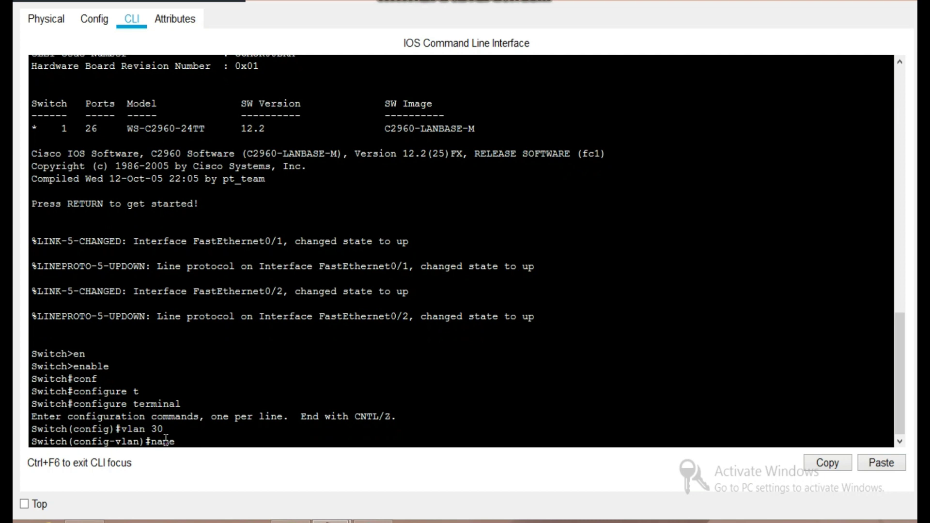
{"action": "type", "text": "hr"}
{"action": "key", "text": "BackSpace"}
{"action": "key", "text": "BackSpace"}
{"action": "type", "text": "HR"}
{"action": "key", "text": "Return"}
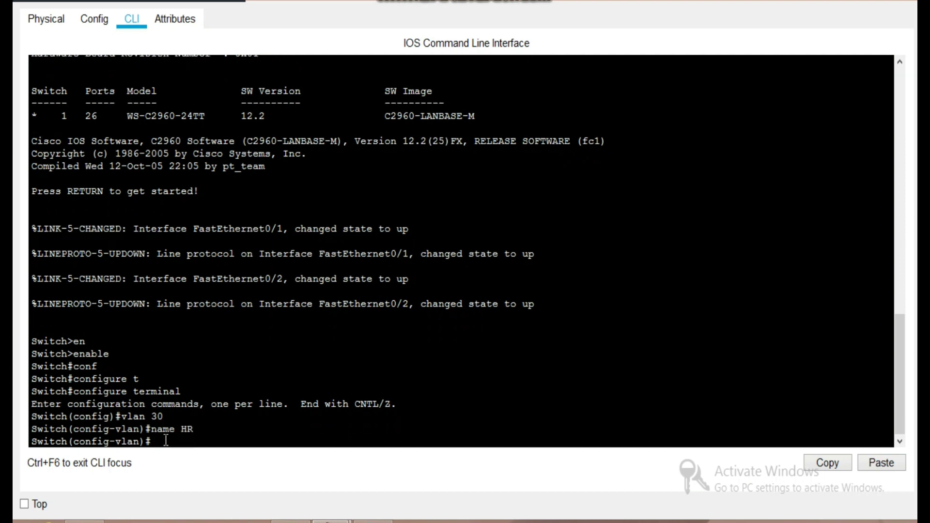
{"action": "type", "text": "exit"}
{"action": "key", "text": "Return"}
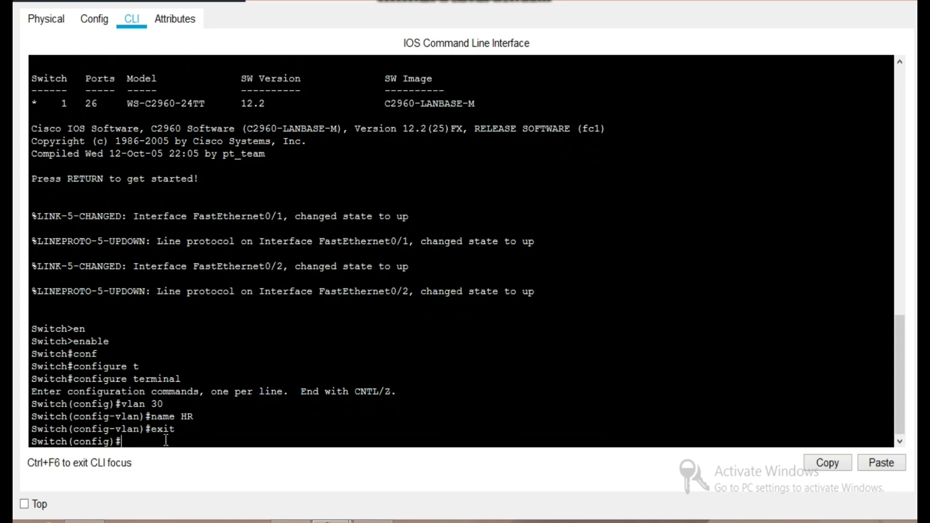
Create VLAN 60 with the name IT and exit its VLAN configuration
{"action": "type", "text": "vlan 60"}
{"action": "key", "text": "Return"}
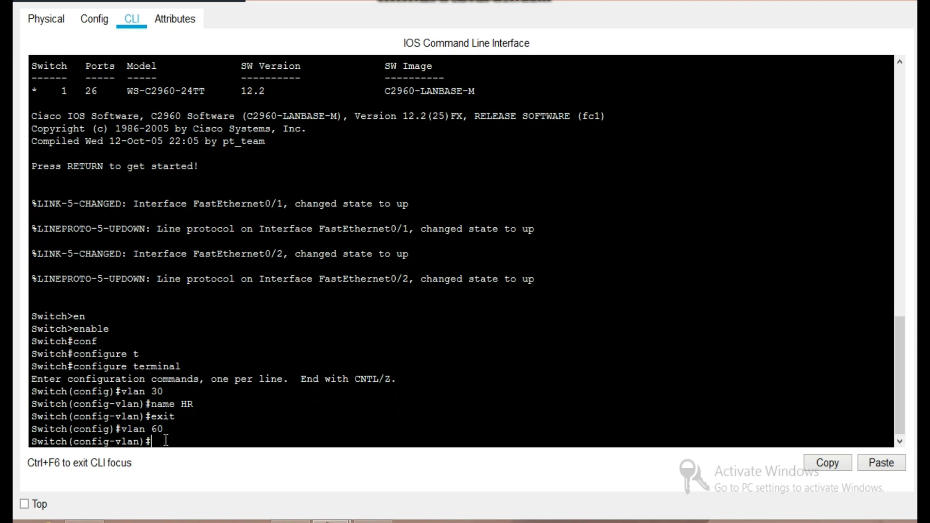
{"action": "type", "text": "name IT"}
{"action": "key", "text": "Return"}
{"action": "type", "text": "exit"}
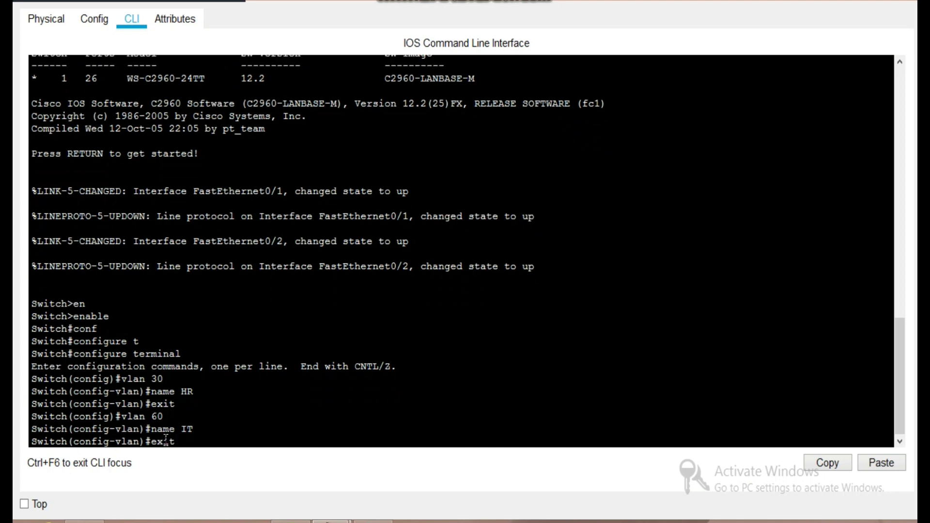
{"action": "key", "text": "Return"}
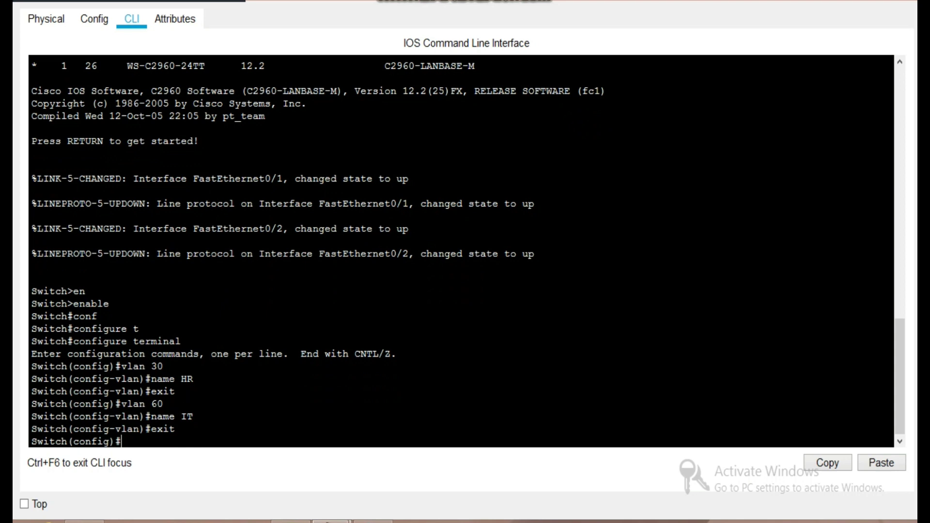
Check the switch port labels in the topology, and enter interface configuration for fastEthernet 0/1 on Switch13
{"action": "key", "text": "alt+F4"}
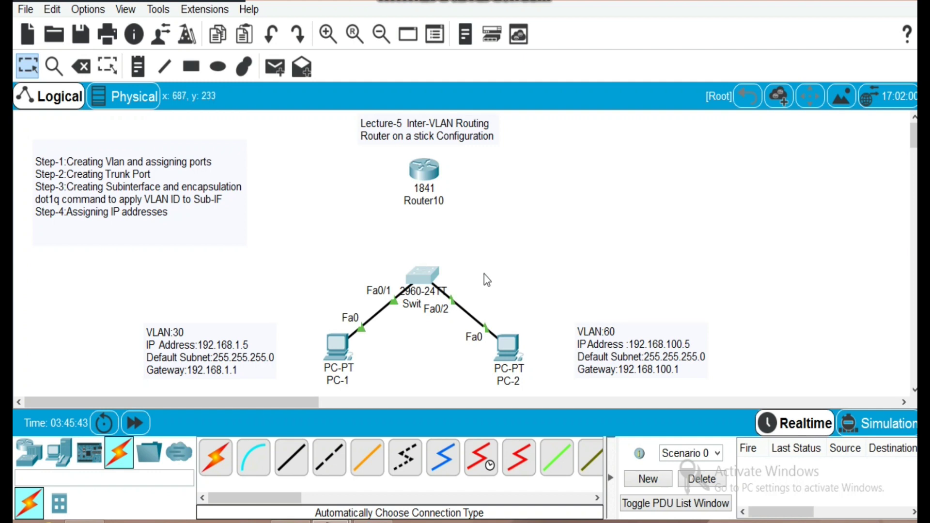
{"action": "mouse_move", "coordinate": [347, 383]}
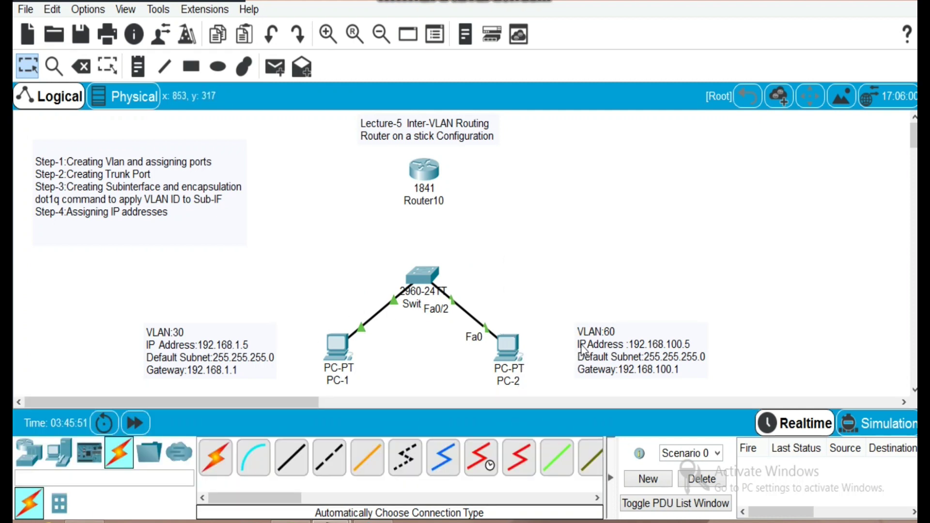
{"action": "left_click", "coordinate": [432, 280]}
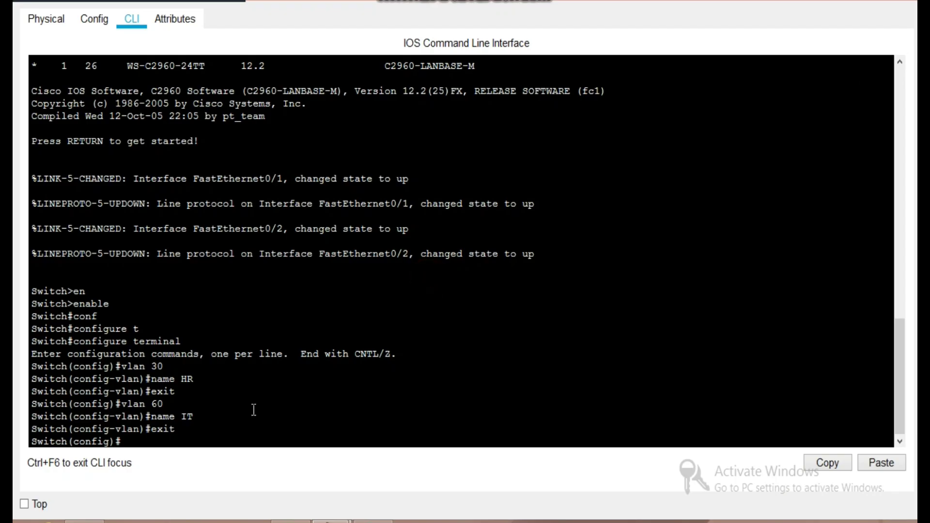
{"action": "left_click", "coordinate": [209, 430]}
{"action": "type", "text": "int"}
{"action": "key", "text": "Tab"}
{"action": "type", "text": "fa"}
{"action": "key", "text": "Tab"}
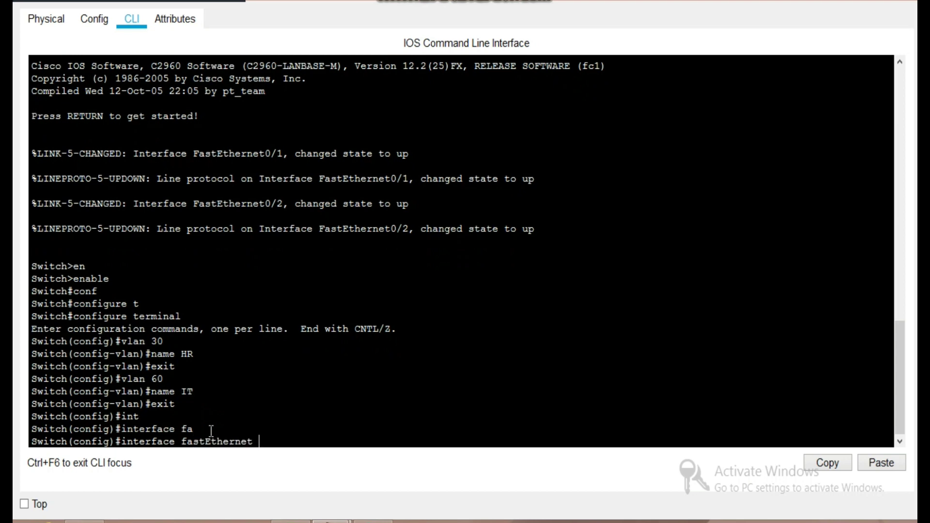
{"action": "type", "text": "0/1"}
{"action": "key", "text": "Return"}
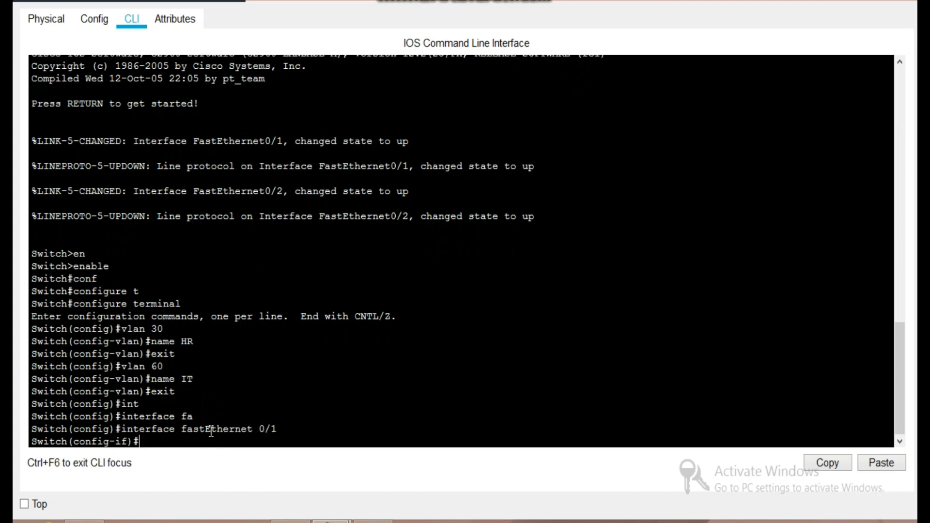
Set the switchport mode of fastEthernet 0/1 to access
{"action": "type", "text": "sw"}
{"action": "key", "text": "Tab"}
{"action": "type", "text": "mo"}
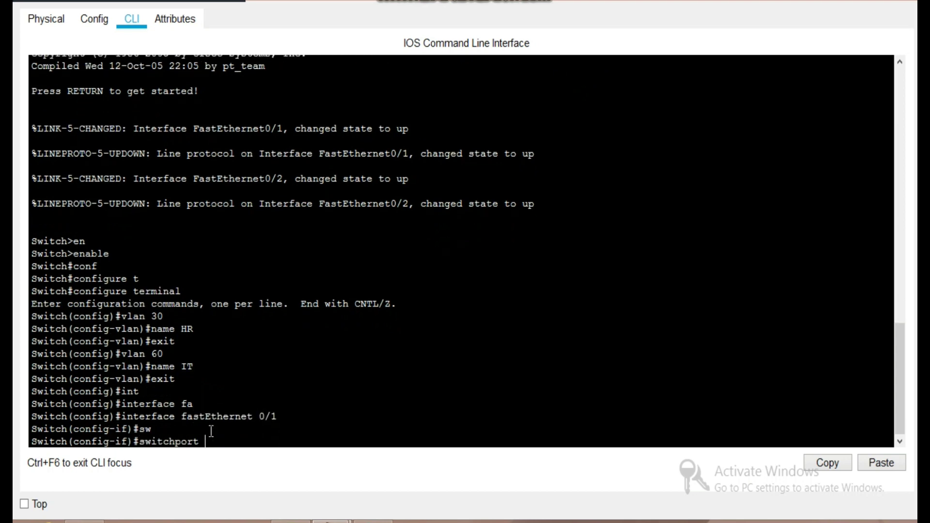
{"action": "type", "text": "d"}
{"action": "key", "text": "Tab"}
{"action": "type", "text": "ac"}
{"action": "key", "text": "Tab"}
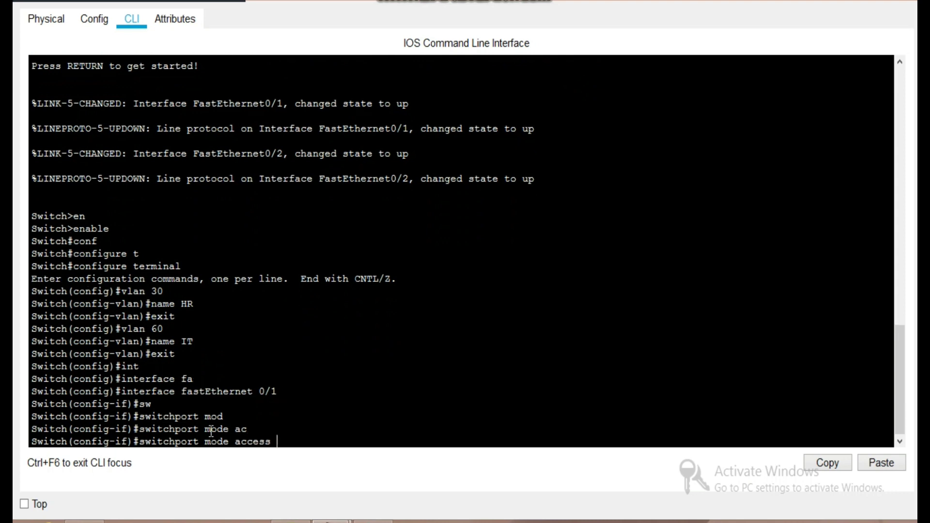
{"action": "key", "text": "Return"}
Assign fastEthernet 0/1 to access VLAN 30 and exit the interface configuration
{"action": "type", "text": "sw"}
{"action": "key", "text": "Tab"}
{"action": "type", "text": "ac"}
{"action": "key", "text": "Tab"}
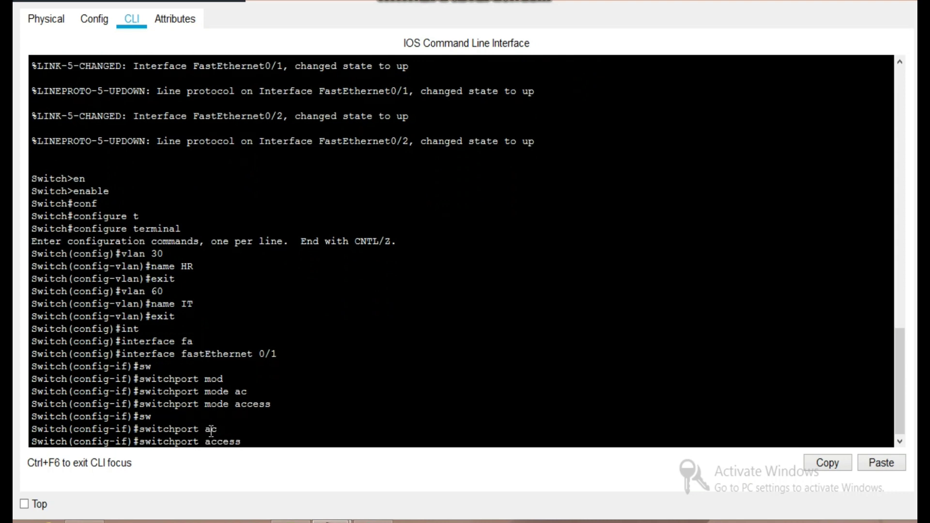
{"action": "type", "text": "vlan 30"}
{"action": "key", "text": "Return"}
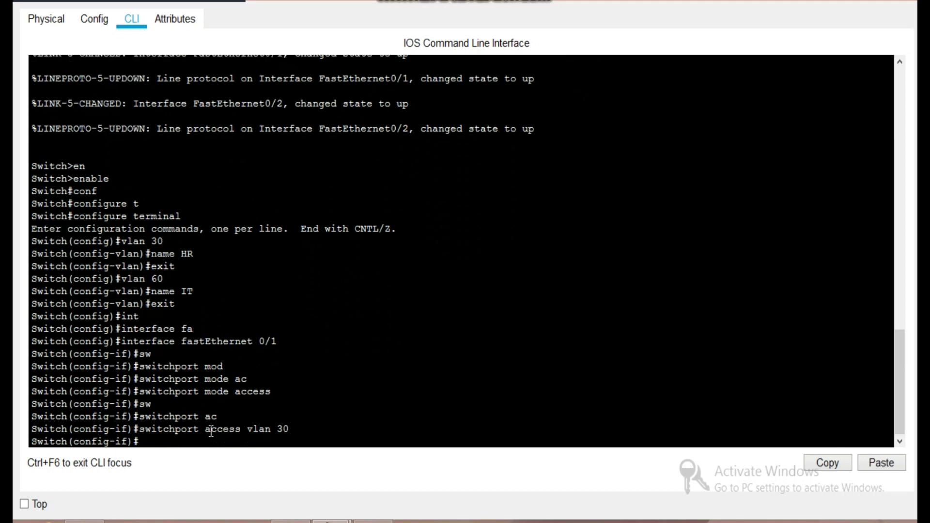
{"action": "type", "text": "exit"}
{"action": "key", "text": "Return"}
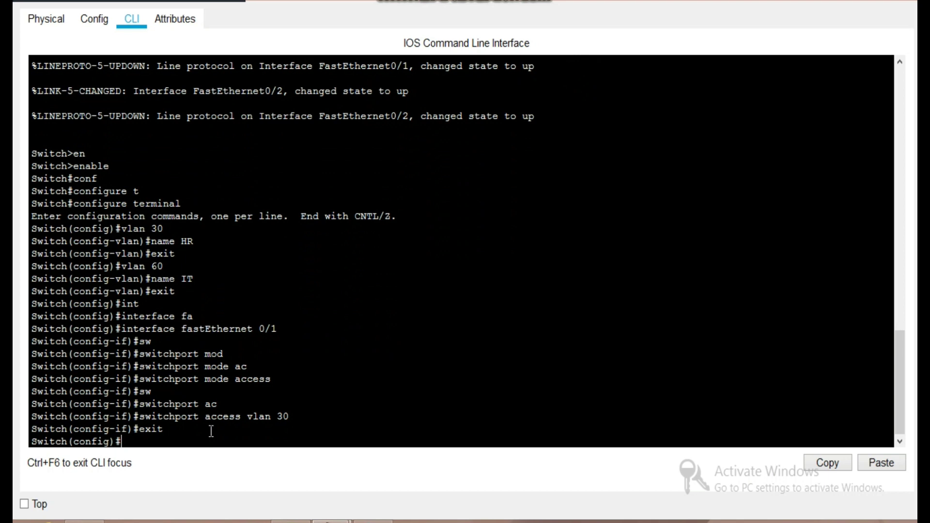
Enter interface configuration for fastEthernet 0/2
{"action": "type", "text": "in"}
{"action": "key", "text": "Tab"}
{"action": "type", "text": "fa"}
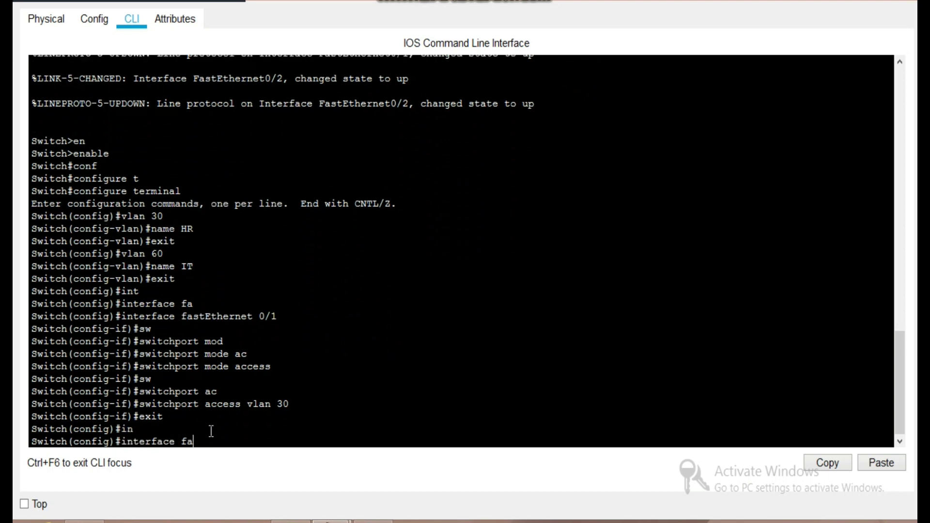
{"action": "key", "text": "Tab"}
{"action": "type", "text": "0/2"}
{"action": "key", "text": "Return"}
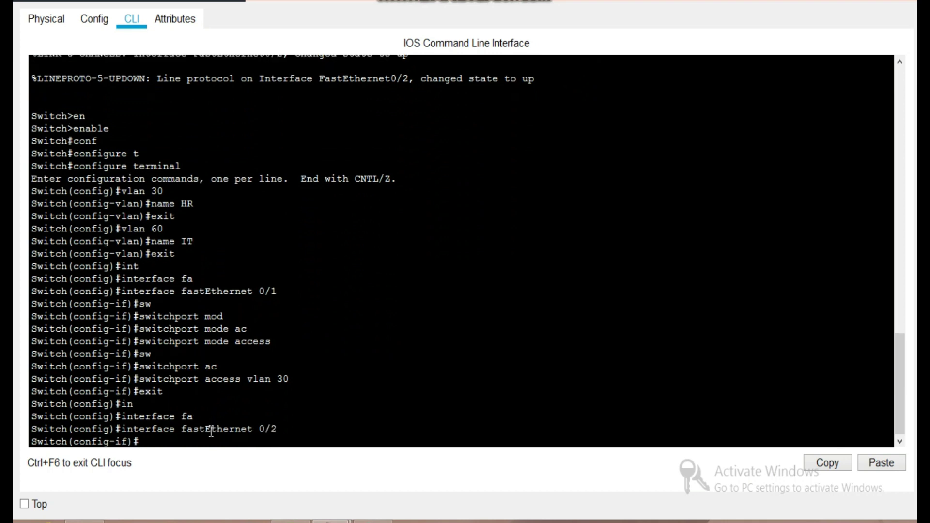
Set the switchport mode of fastEthernet 0/2 to access
{"action": "type", "text": "sw"}
{"action": "key", "text": "Tab"}
{"action": "type", "text": "m"}
{"action": "key", "text": "Tab"}
{"action": "type", "text": "ac"}
{"action": "key", "text": "Tab"}
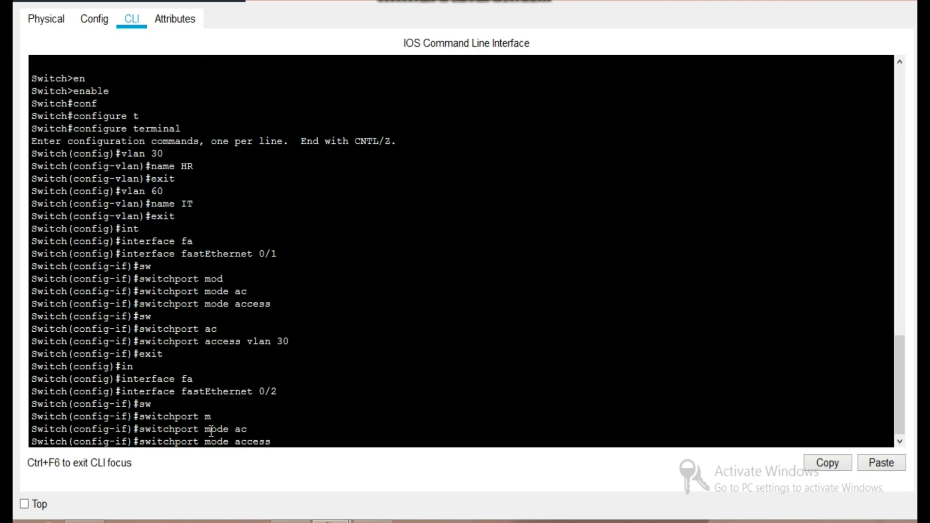
{"action": "key", "text": "Return"}
Assign fastEthernet 0/2 to access VLAN 60 and exit the interface configuration
{"action": "type", "text": "switchport a"}
{"action": "key", "text": "Tab"}
{"action": "type", "text": "ac"}
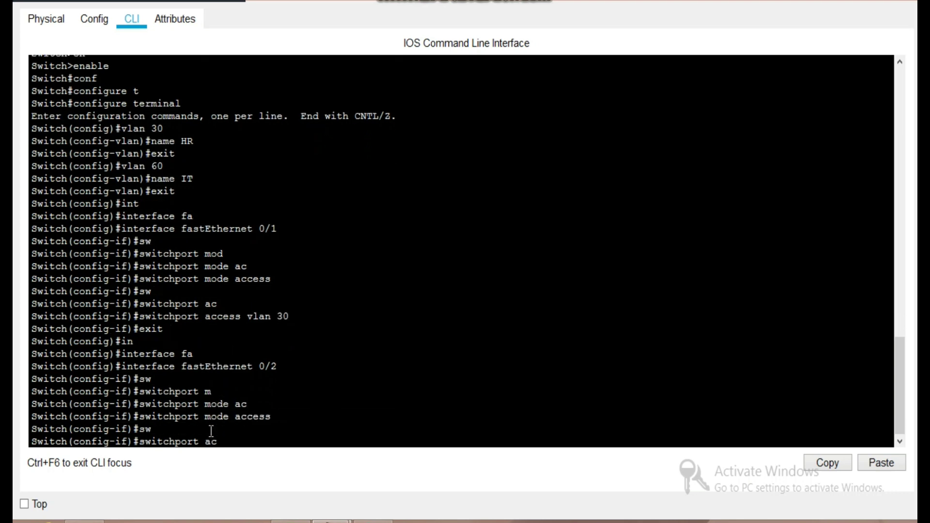
{"action": "key", "text": "Tab"}
{"action": "type", "text": "vlan 60"}
{"action": "key", "text": "Return"}
{"action": "type", "text": "exit"}
{"action": "key", "text": "Return"}
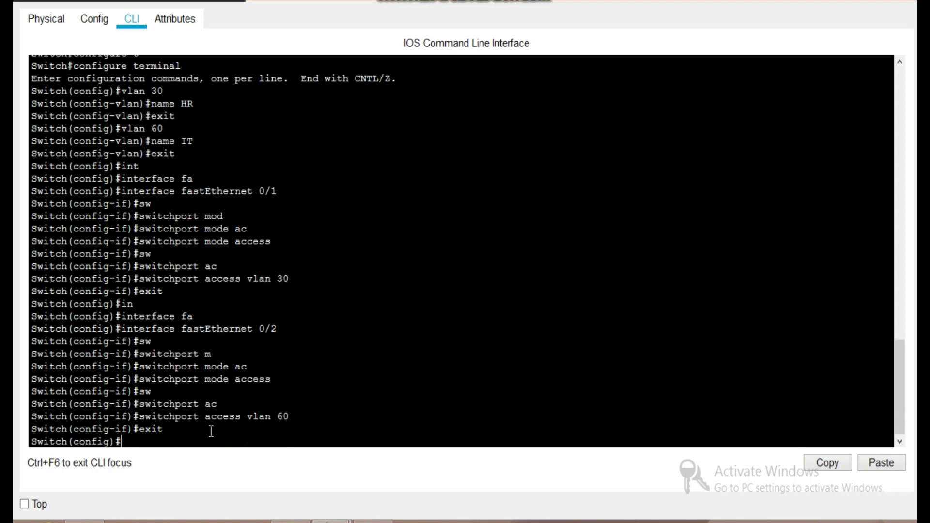
Look at the topology, and enter interface configuration for fastEthernet 0/24 in the Switch13 command line
{"action": "left_click", "coordinate": [867, 2]}
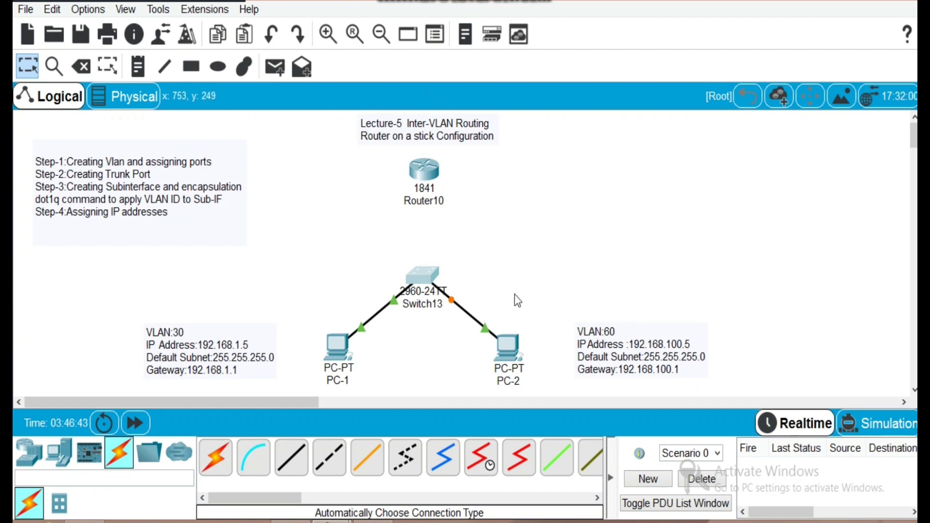
{"action": "left_click", "coordinate": [431, 277]}
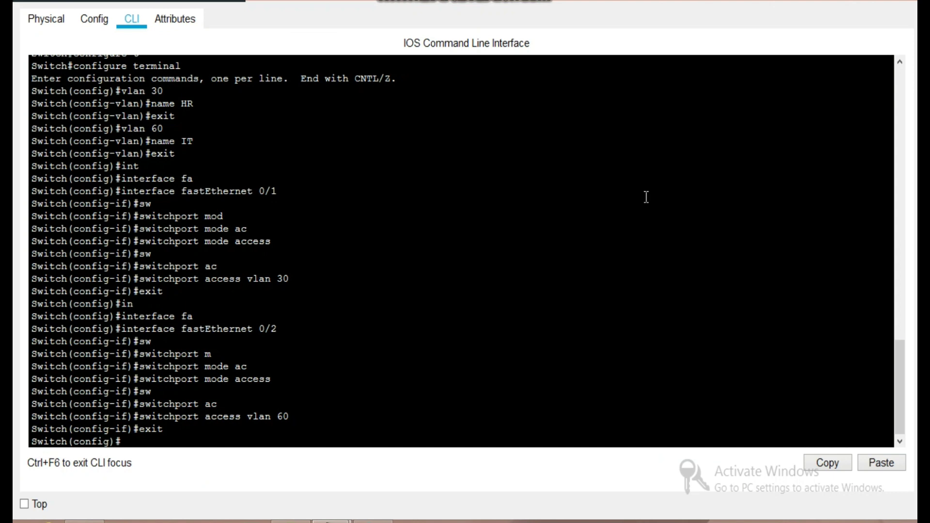
{"action": "left_click", "coordinate": [179, 441]}
{"action": "type", "text": "nt"}
{"action": "key", "text": "Tab"}
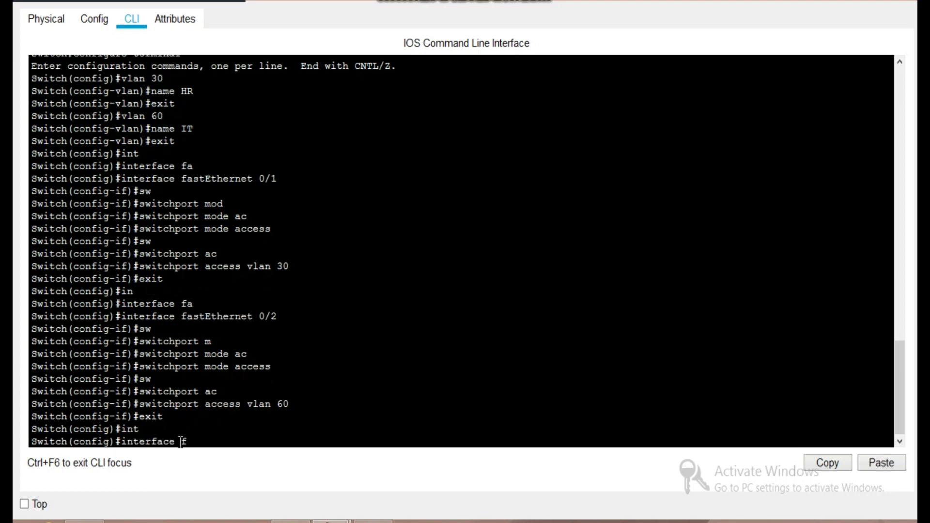
{"action": "type", "text": "fa"}
{"action": "key", "text": "Tab"}
{"action": "type", "text": "0/24"}
{"action": "key", "text": "Return"}
Set the switchport mode of fastEthernet 0/24 to trunk
{"action": "type", "text": "sw"}
{"action": "key", "text": "Tab"}
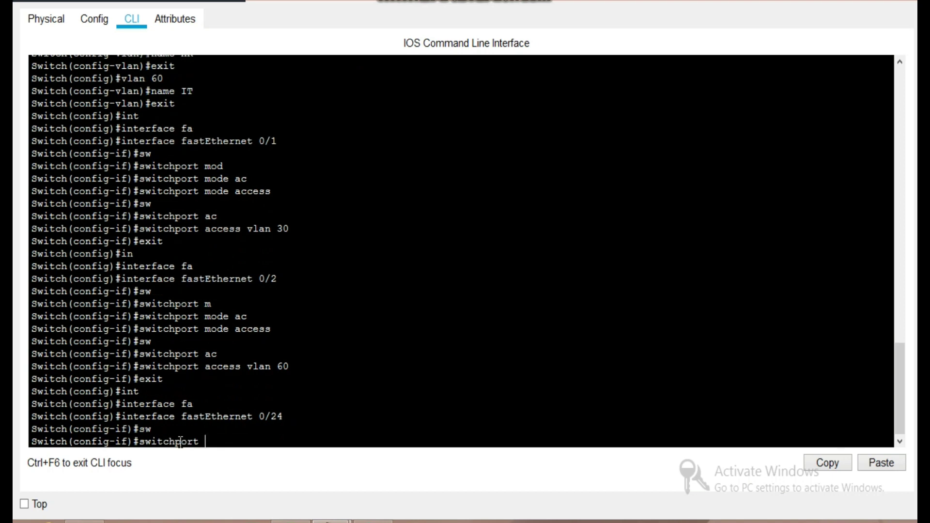
{"action": "type", "text": "mo"}
{"action": "key", "text": "Tab"}
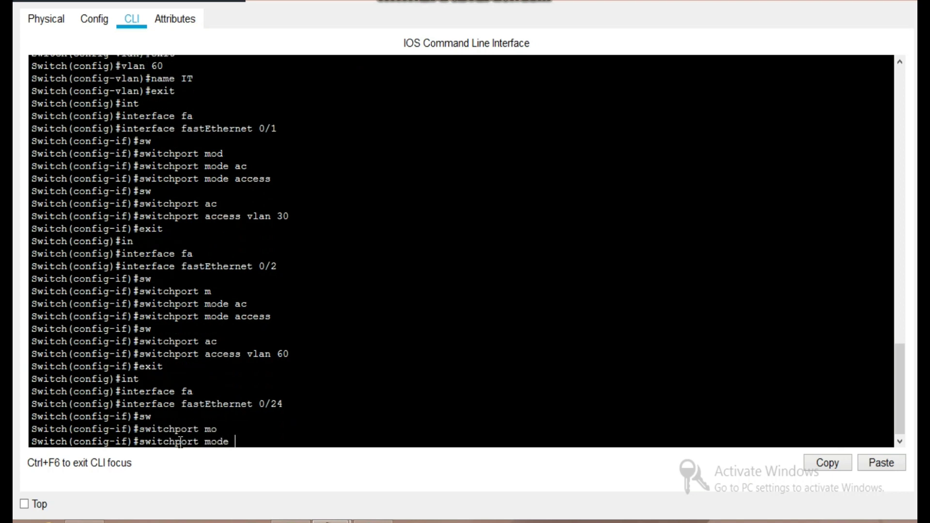
{"action": "type", "text": "tr"}
{"action": "key", "text": "Tab"}
{"action": "key", "text": "Return"}
Enable fastEthernet 0/24 with no shutdown, exit the interface configuration, and close the Switch13 window
{"action": "type", "text": "no shu"}
{"action": "key", "text": "Tab"}
{"action": "key", "text": "Return"}
{"action": "type", "text": "exit"}
{"action": "key", "text": "Return"}
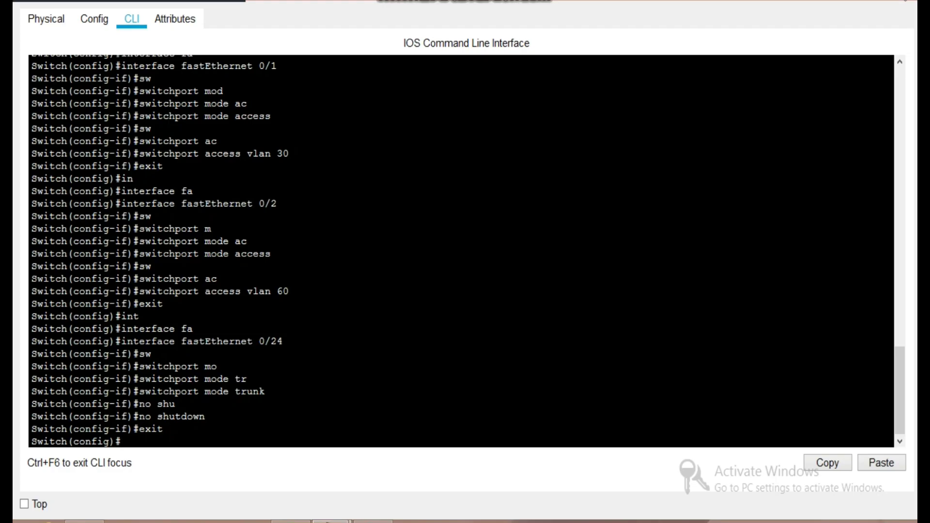
{"action": "left_click", "coordinate": [905, 1]}
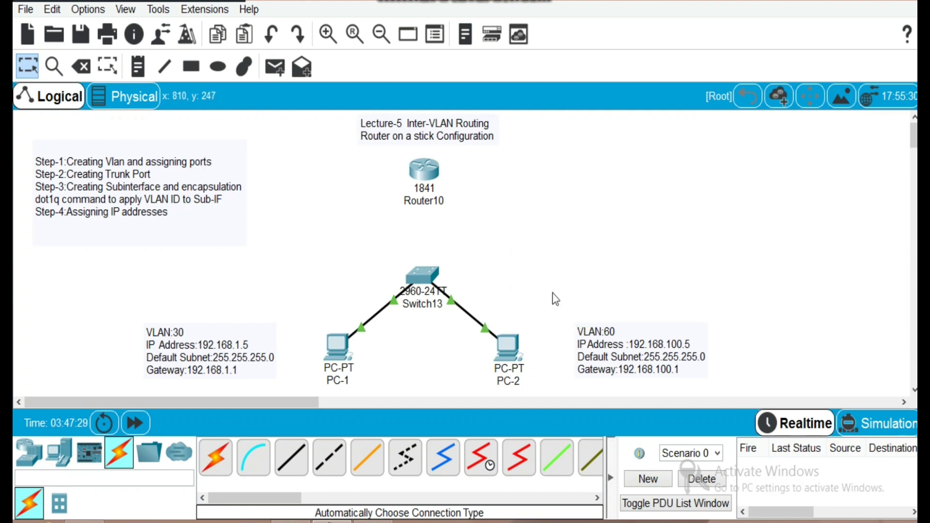
Test connectivity between the VLANs by sending a simple PDU from PC-1 to PC-2
{"action": "left_click", "coordinate": [275, 67]}
{"action": "left_click", "coordinate": [327, 340]}
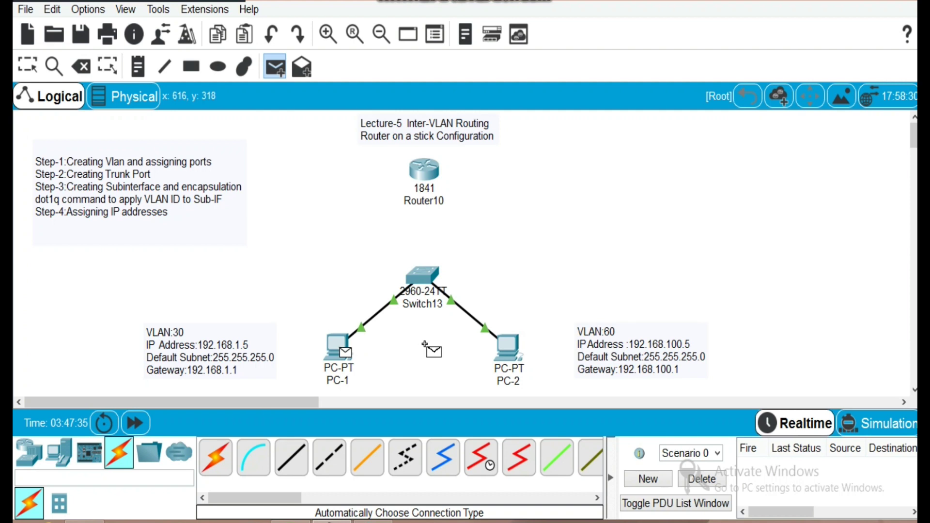
{"action": "left_click", "coordinate": [504, 345]}
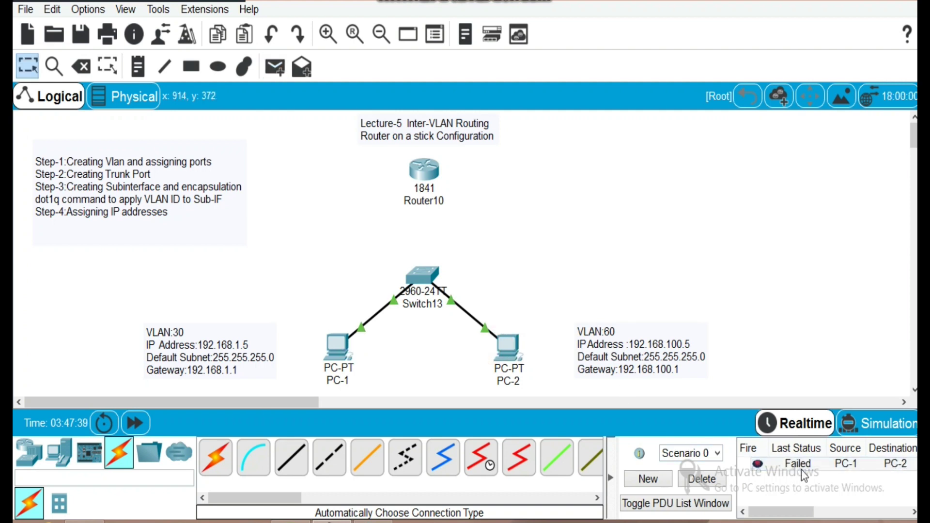
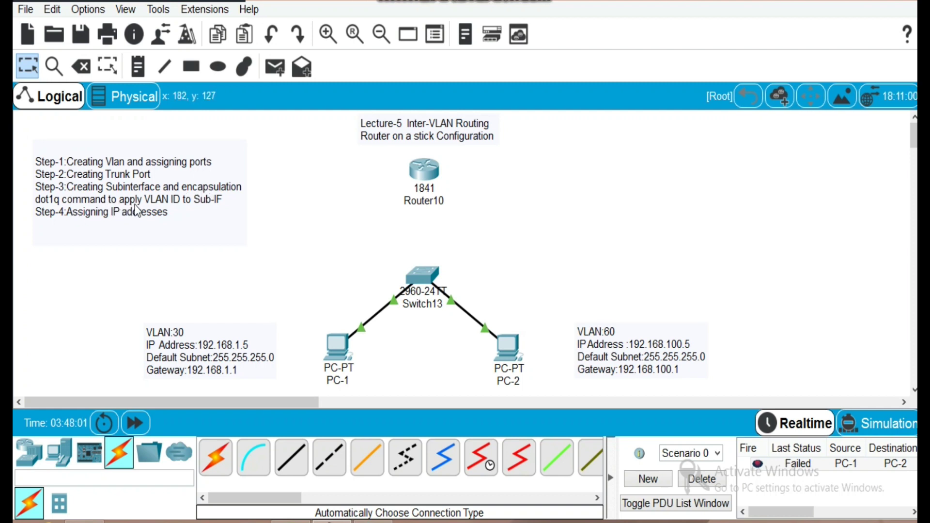
Connect Switch13 to Router10 with an automatically chosen connection type
{"action": "left_click", "coordinate": [425, 182]}
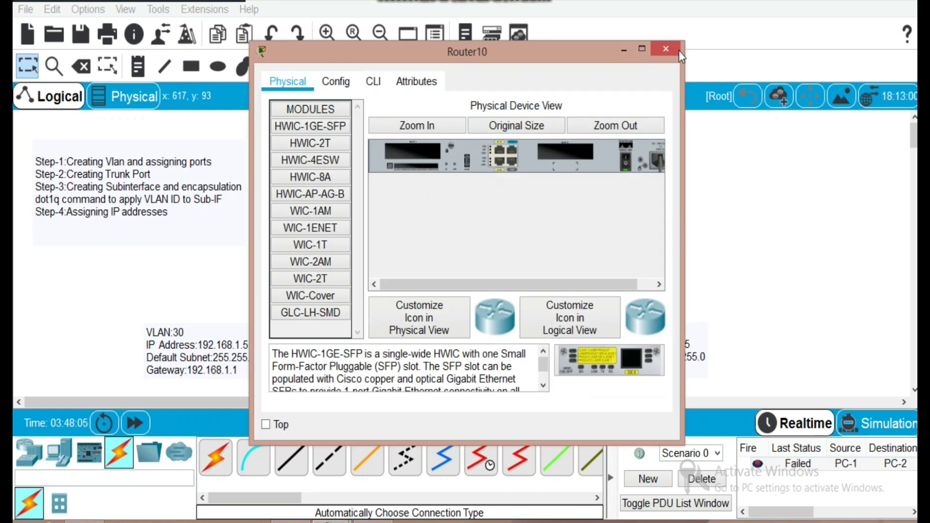
{"action": "left_click", "coordinate": [676, 49]}
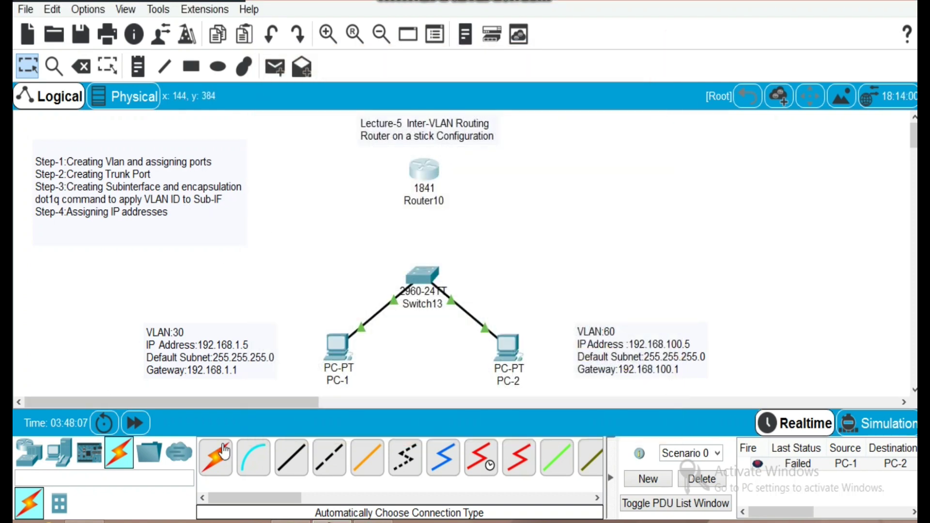
{"action": "left_click", "coordinate": [224, 458]}
{"action": "left_click", "coordinate": [418, 274]}
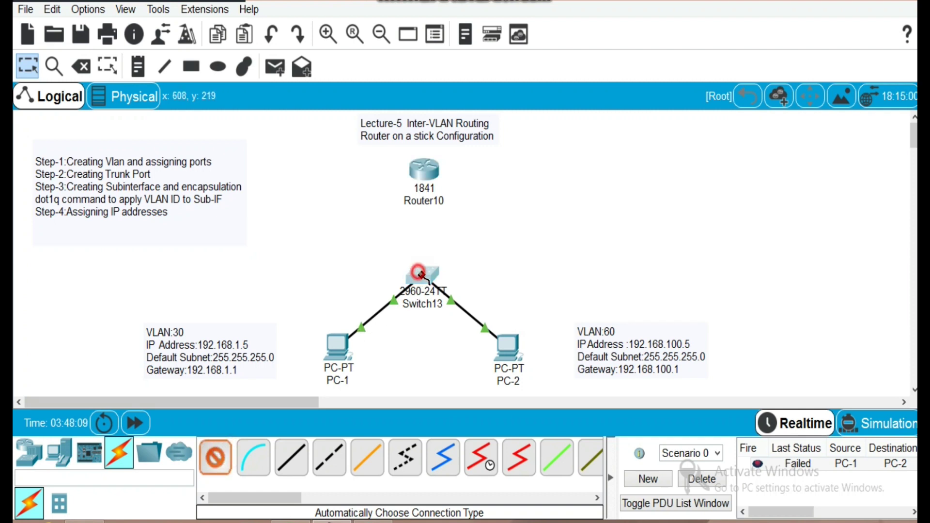
{"action": "left_click", "coordinate": [425, 183]}
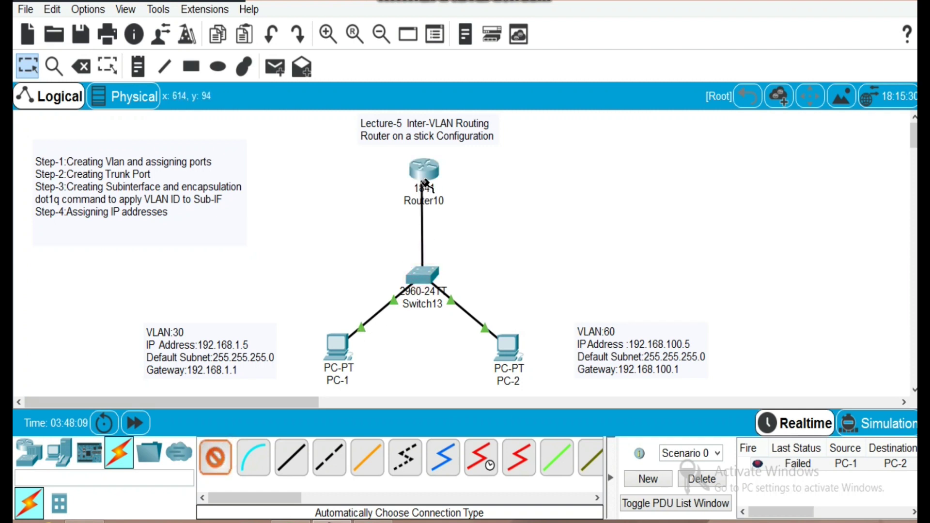
{"action": "left_click", "coordinate": [425, 236]}
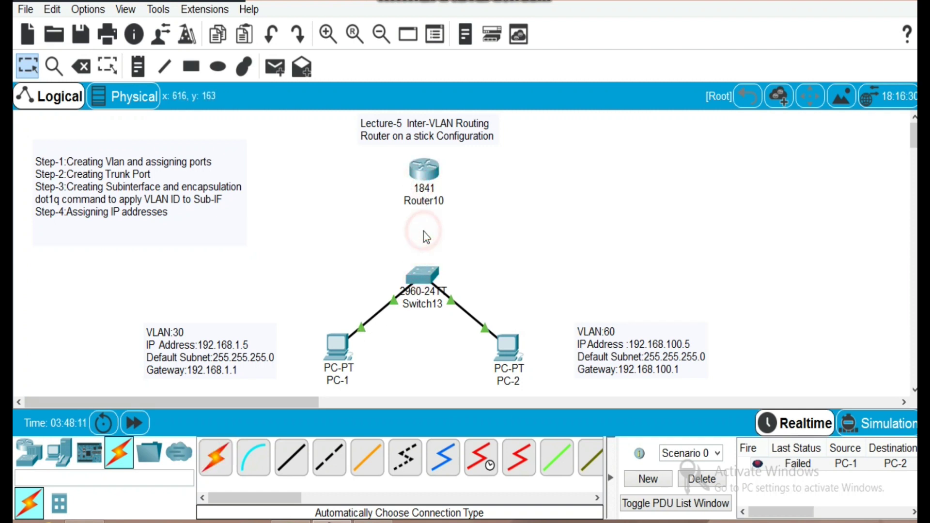
{"action": "left_click", "coordinate": [426, 274]}
{"action": "left_click", "coordinate": [465, 363]}
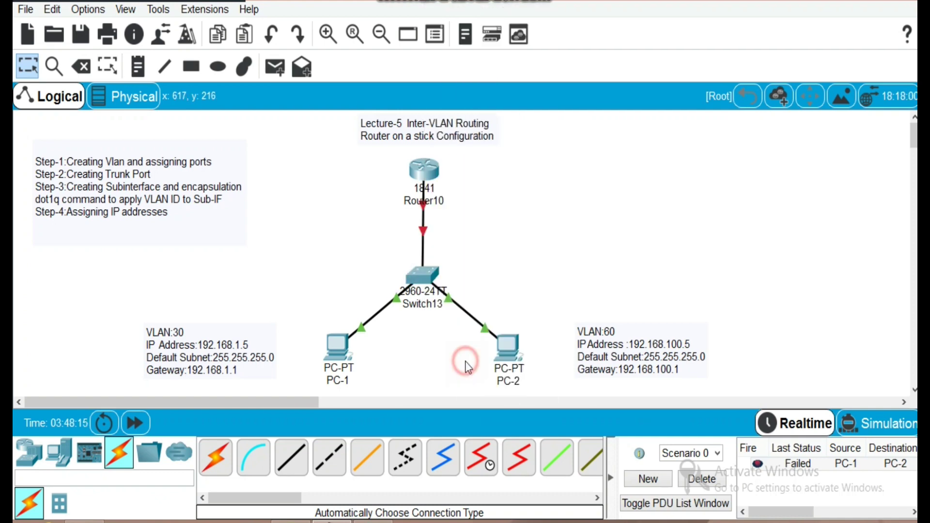
{"action": "left_click", "coordinate": [468, 269]}
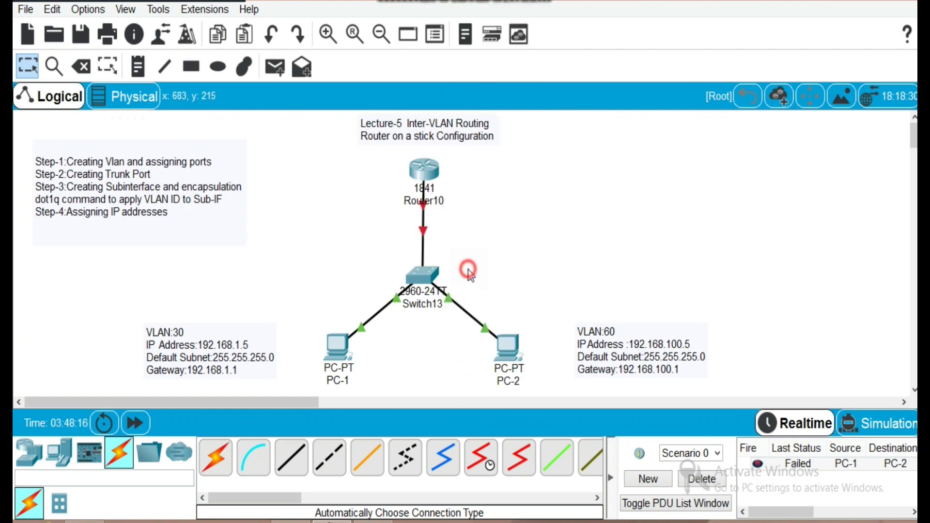
Open the Router10 command line in a maximized window and decline the initial configuration dialog
{"action": "double_click", "coordinate": [430, 175]}
{"action": "left_click", "coordinate": [374, 83]}
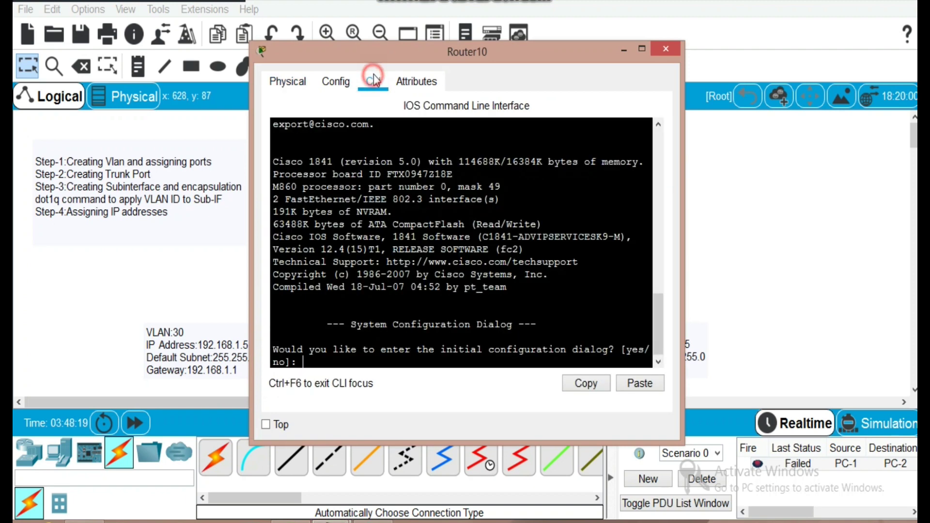
{"action": "left_click", "coordinate": [641, 49]}
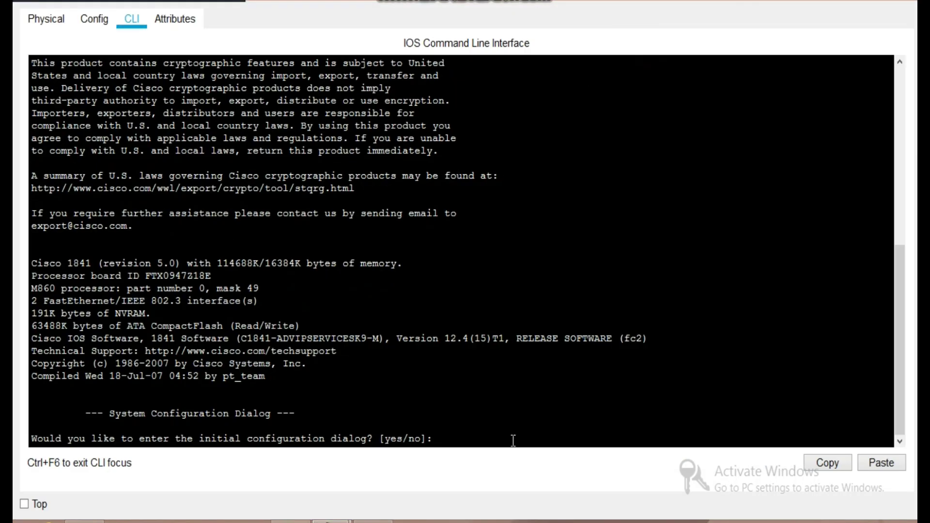
{"action": "type", "text": "no"}
{"action": "key", "text": "Return"}
{"action": "key", "text": "Return"}
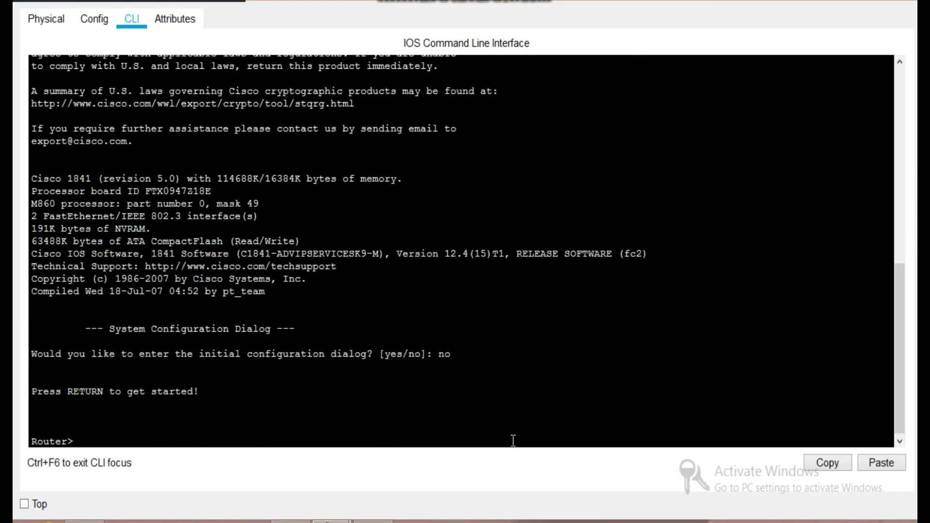
Enter privileged mode on Router10 and start global configuration from the terminal
{"action": "type", "text": "en"}
{"action": "key", "text": "Tab"}
{"action": "key", "text": "Return"}
{"action": "type", "text": "conf"}
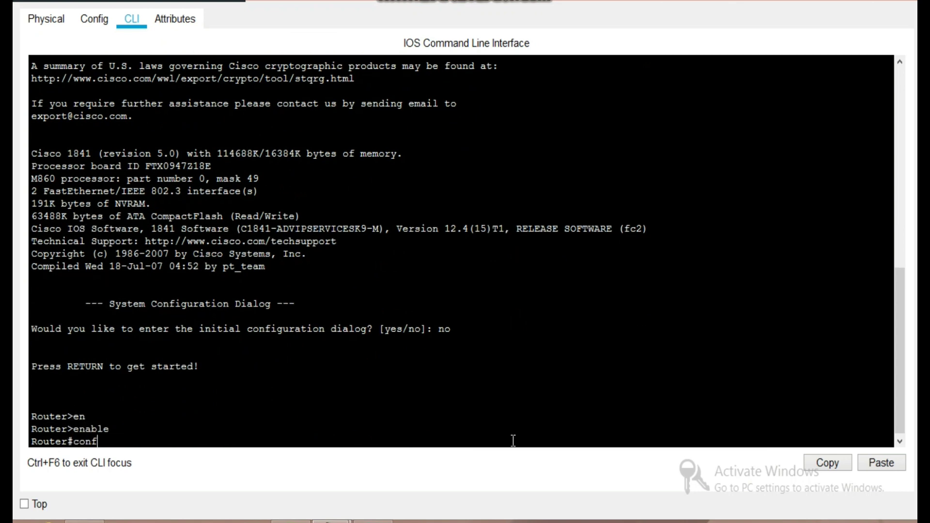
{"action": "key", "text": "Tab"}
{"action": "key", "text": "Return"}
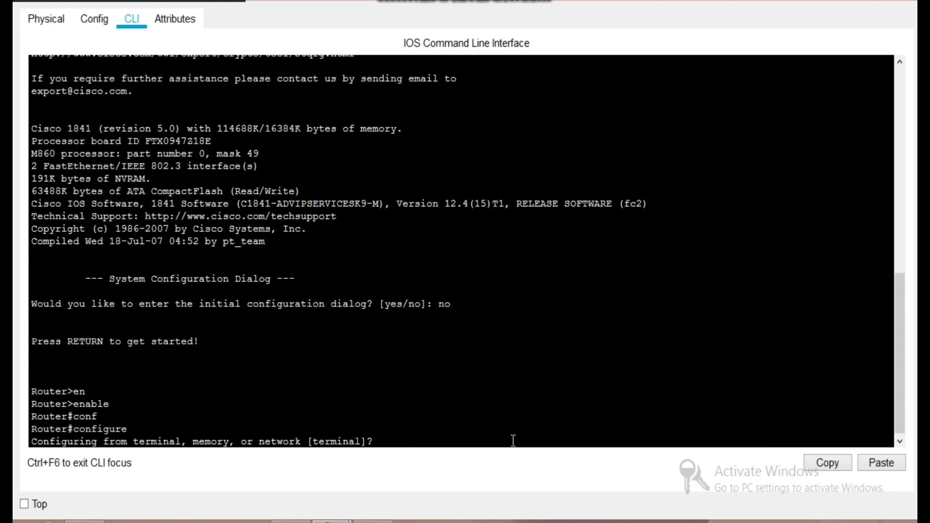
{"action": "key", "text": "Return"}
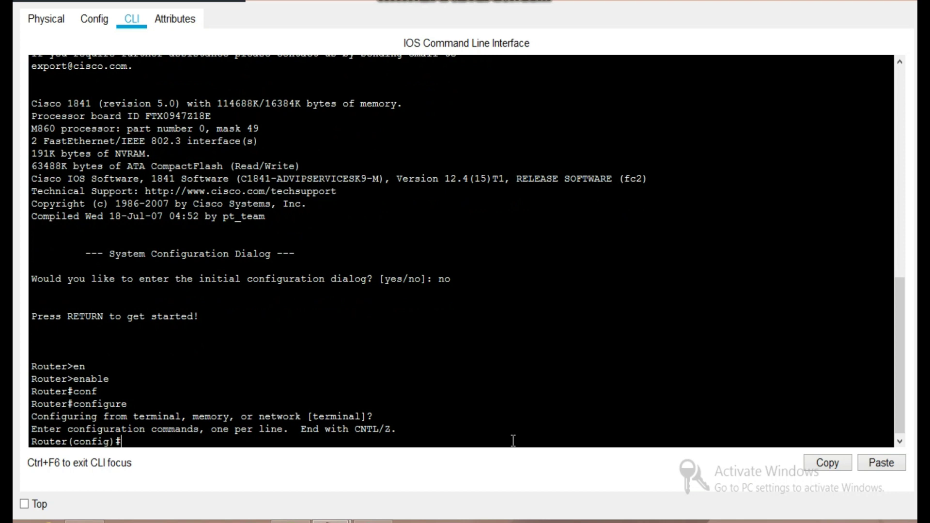
Create subinterface fastEthernet 0/0.1 on Router10 and enter its configuration
{"action": "type", "text": "in"}
{"action": "key", "text": "Tab"}
{"action": "type", "text": "fa"}
{"action": "key", "text": "Tab"}
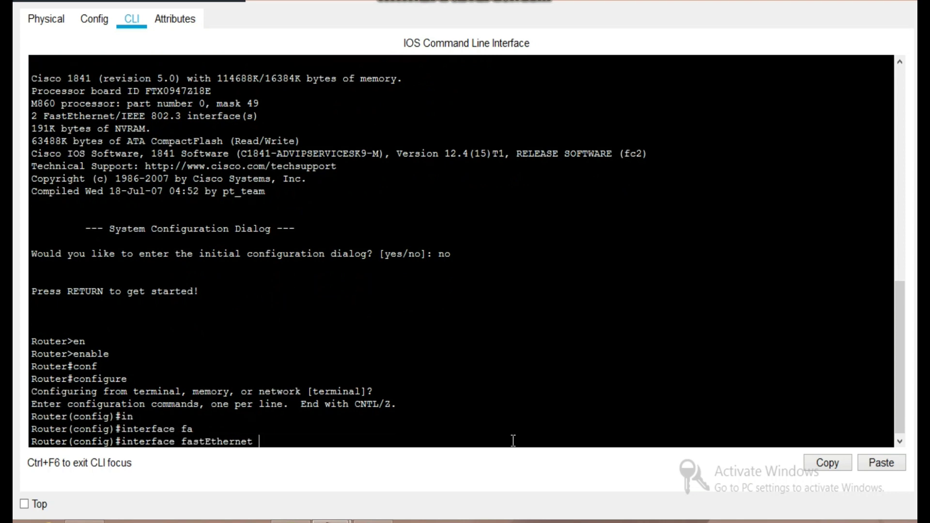
{"action": "type", "text": "0/0.1"}
{"action": "key", "text": "Return"}
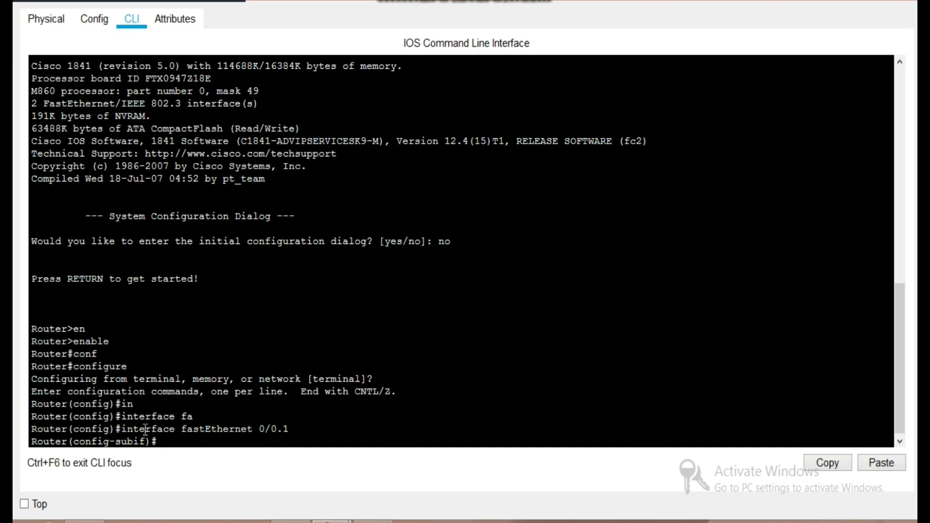
Set dot1Q encapsulation with VLAN ID 30 on subinterface fastEthernet 0/0.1
{"action": "mouse_move", "coordinate": [158, 434]}
{"action": "left_mouse_down"}
{"action": "mouse_move", "coordinate": [158, 451]}
{"action": "mouse_move", "coordinate": [131, 445]}
{"action": "mouse_move", "coordinate": [166, 441]}
{"action": "left_mouse_up"}
{"action": "type", "text": "enca"}
{"action": "key", "text": "Tab"}
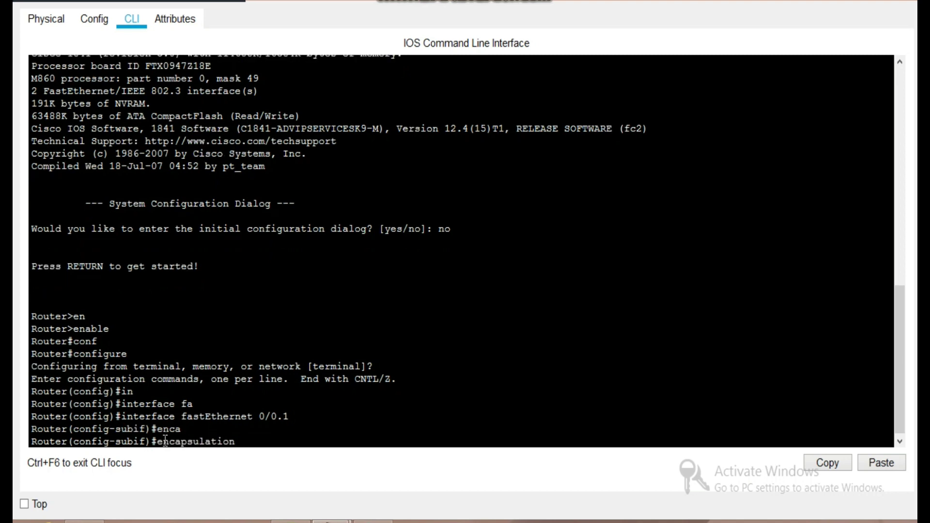
{"action": "type", "text": "do"}
{"action": "key", "text": "Tab"}
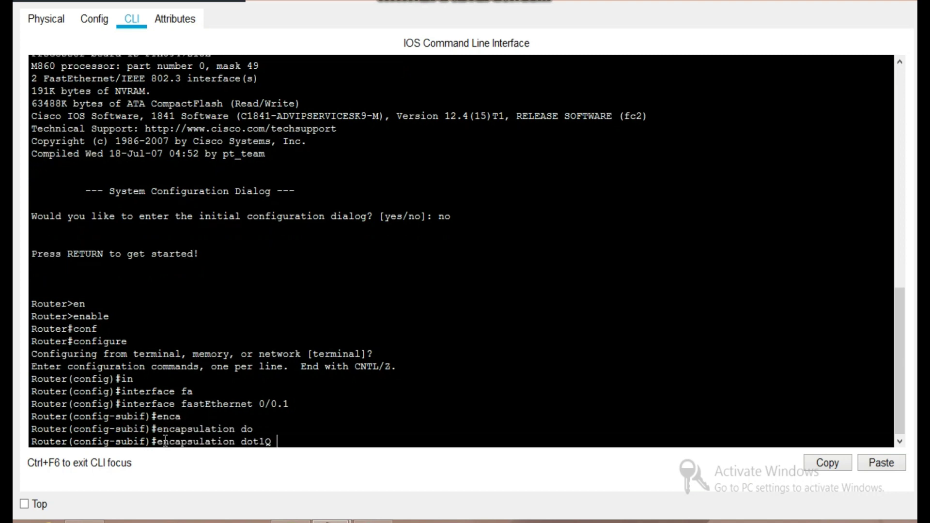
{"action": "type", "text": "30"}
{"action": "key", "text": "Return"}
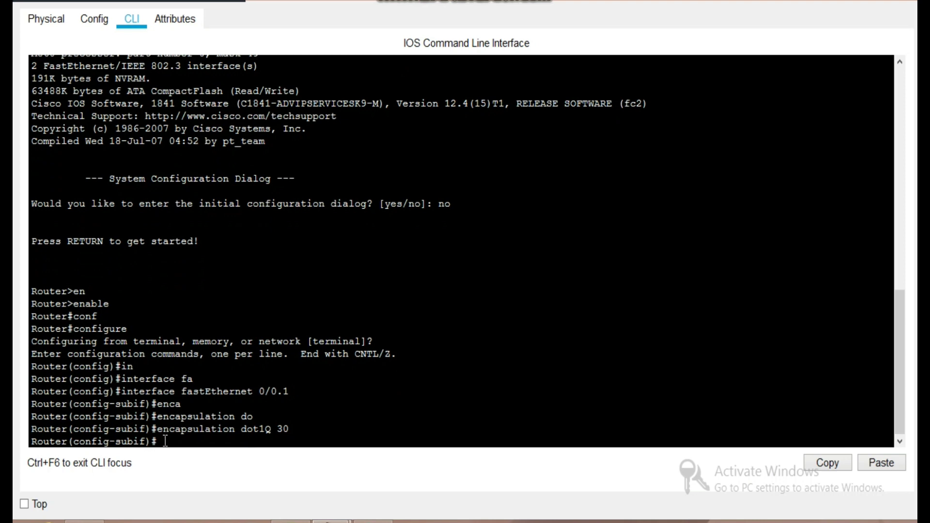
Assign IP address 192.168.1.1 with subnet mask 255.255.255.0 to subinterface fastEthernet 0/0.1
{"action": "type", "text": "ip ad"}
{"action": "key", "text": "Tab"}
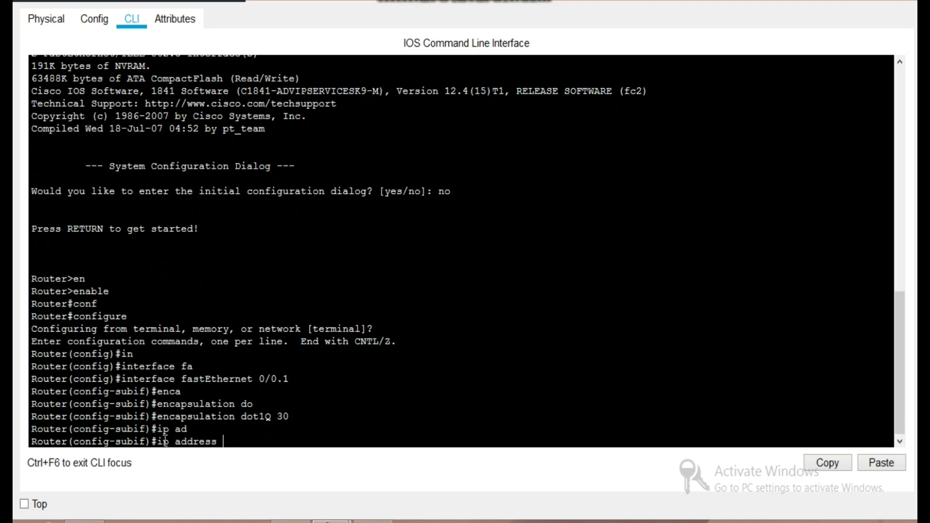
{"action": "type", "text": "192.168.1.1 255.2"}
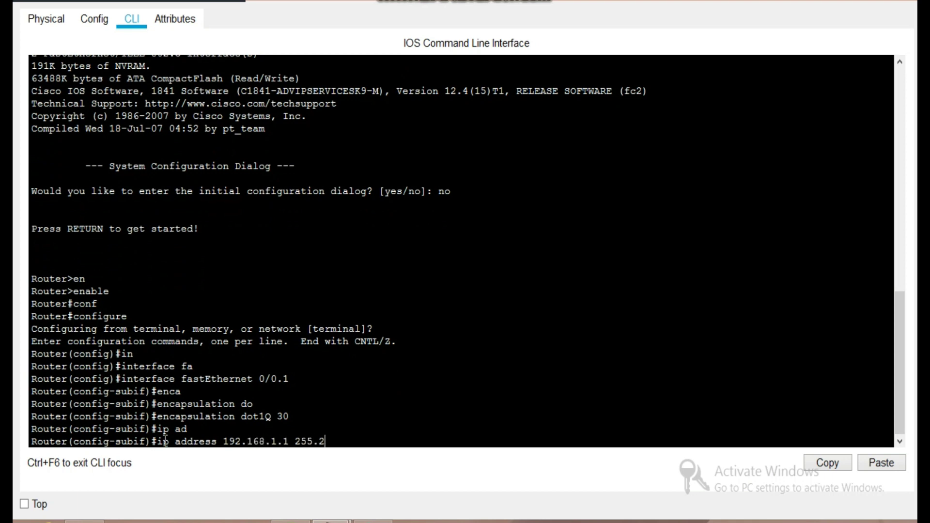
{"action": "type", "text": "55.255.0"}
{"action": "key", "text": "Return"}
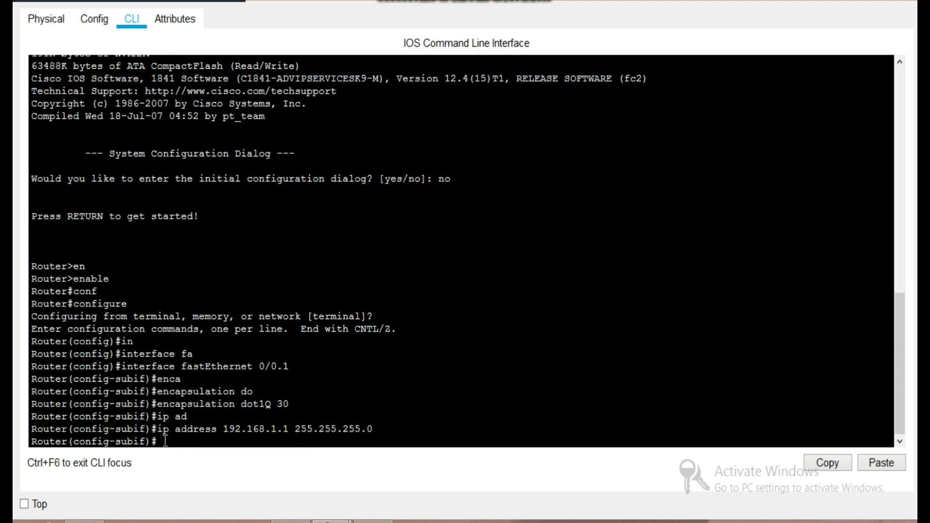
Enable subinterface fastEthernet 0/0.1 with no shutdown and exit its configuration
{"action": "type", "text": "no shu"}
{"action": "key", "text": "Tab"}
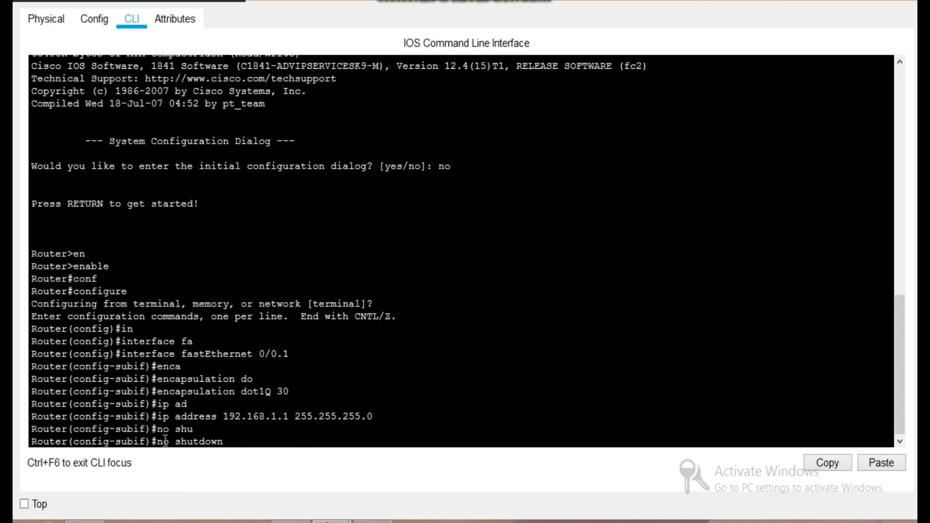
{"action": "key", "text": "Return"}
{"action": "type", "text": "exit"}
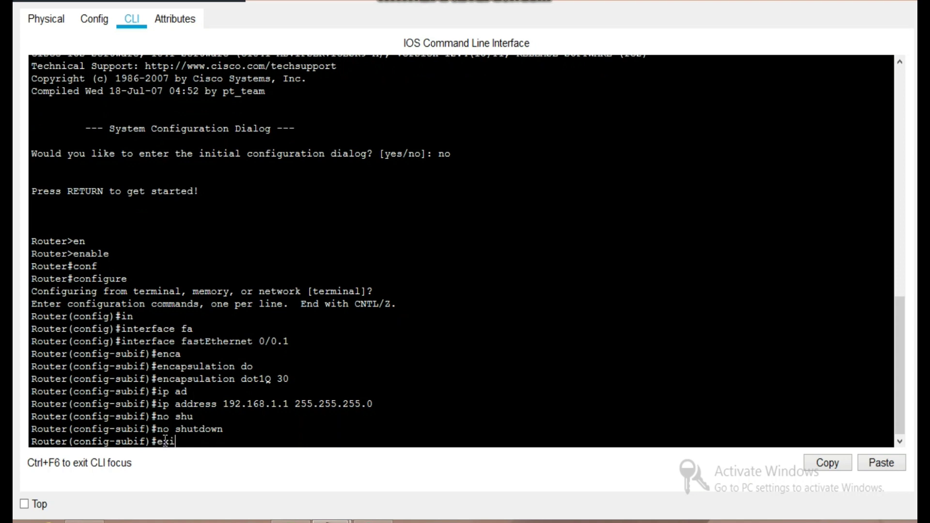
{"action": "key", "text": "Return"}
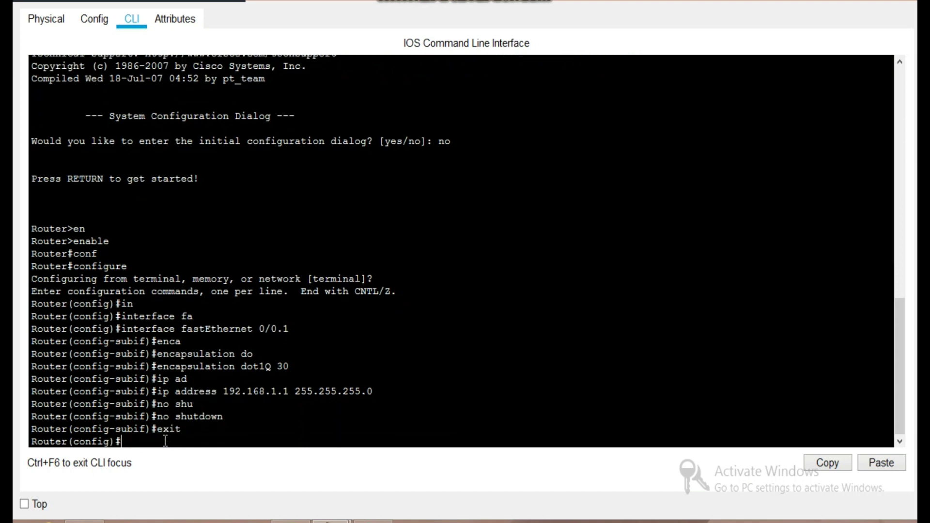
Create subinterface fastEthernet 0/0.2 on Router10 and enter its configuration
{"action": "type", "text": "in"}
{"action": "key", "text": "Tab"}
{"action": "type", "text": "fa"}
{"action": "key", "text": "Tab"}
{"action": "type", "text": "0"}
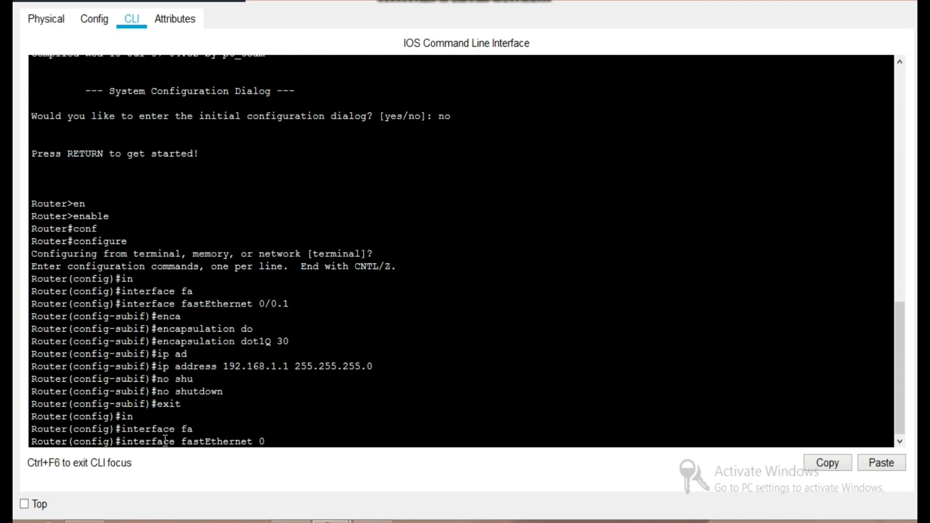
{"action": "type", "text": "/0.2"}
{"action": "key", "text": "Return"}
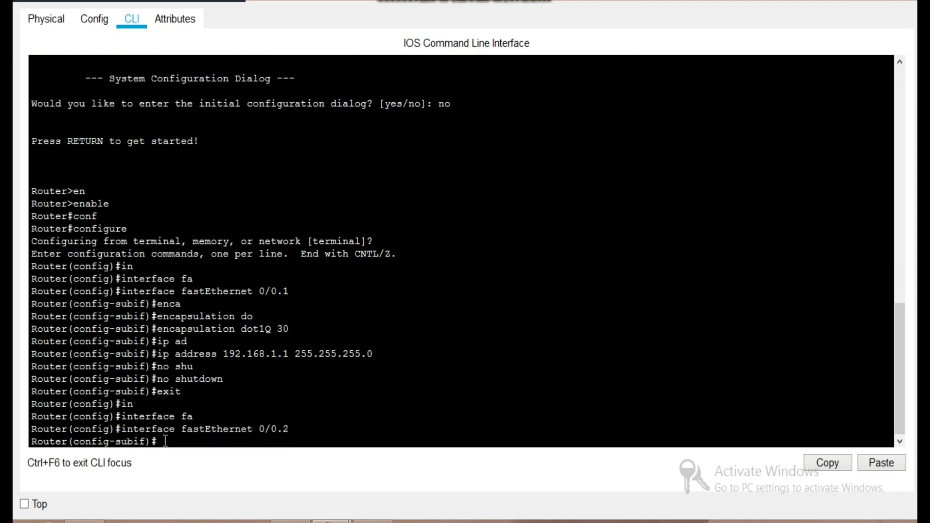
Set dot1Q encapsulation with VLAN ID 60 on subinterface fastEthernet 0/0.2
{"action": "type", "text": "enc"}
{"action": "key", "text": "Tab"}
{"action": "type", "text": "d"}
{"action": "key", "text": "Tab"}
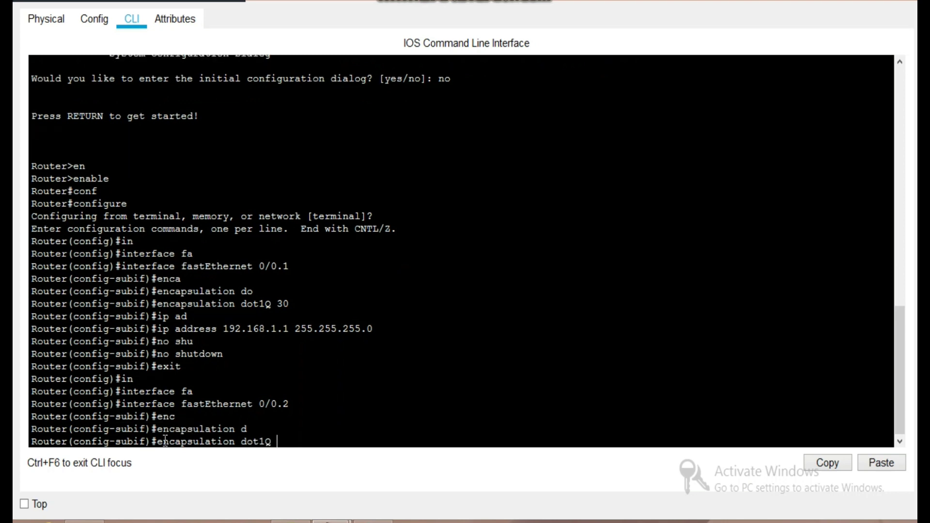
{"action": "type", "text": "60"}
{"action": "key", "text": "Return"}
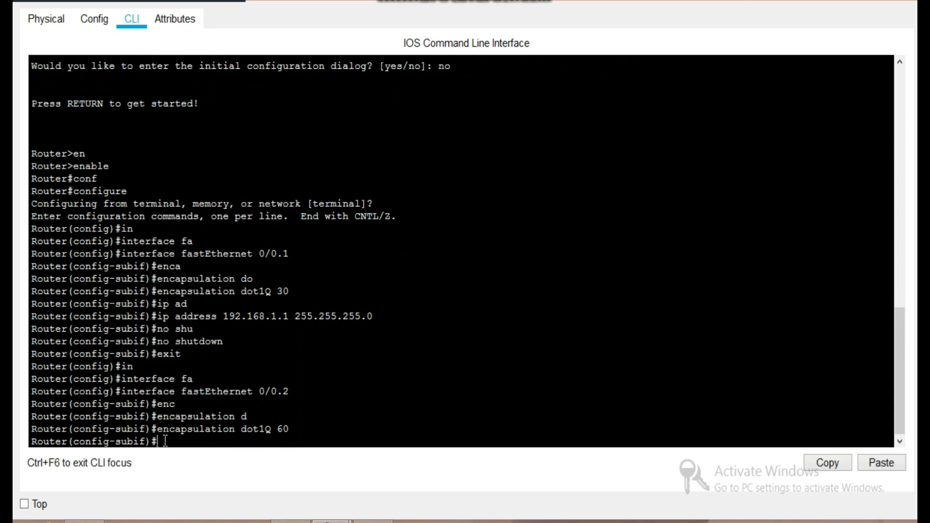
Assign IP address 192.168.100.1 with subnet mask 255.255.255.0 to subinterface fastEthernet 0/0.2
{"action": "type", "text": "ip ad"}
{"action": "key", "text": "Tab"}
{"action": "type", "text": "1"}
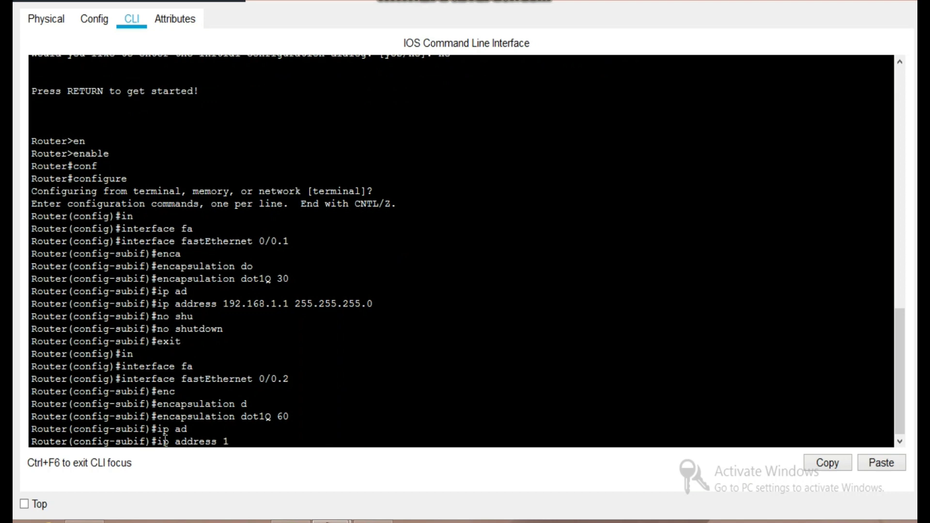
{"action": "type", "text": "92.168.100.1 255.255."}
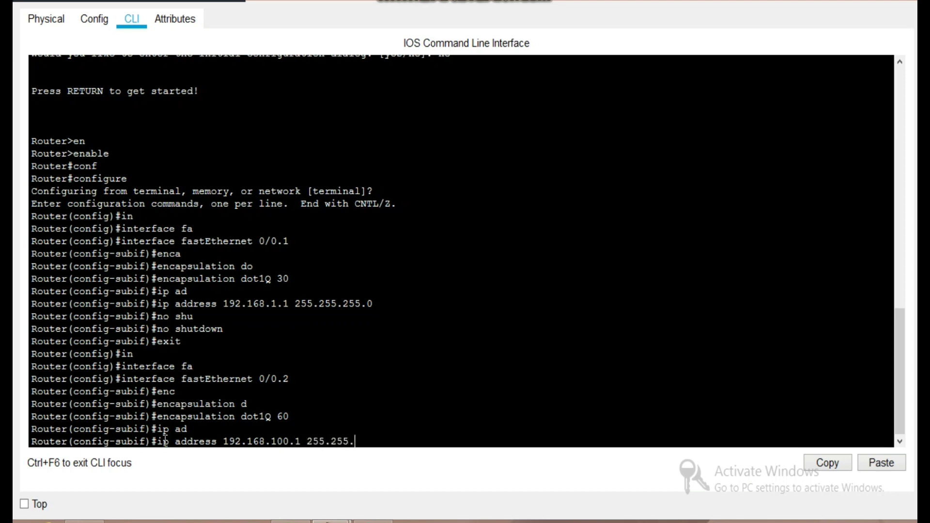
{"action": "type", "text": "255.0"}
{"action": "key", "text": "Return"}
Enable subinterface fastEthernet 0/0.2 with no shutdown and exit its configuration
{"action": "type", "text": "no "}
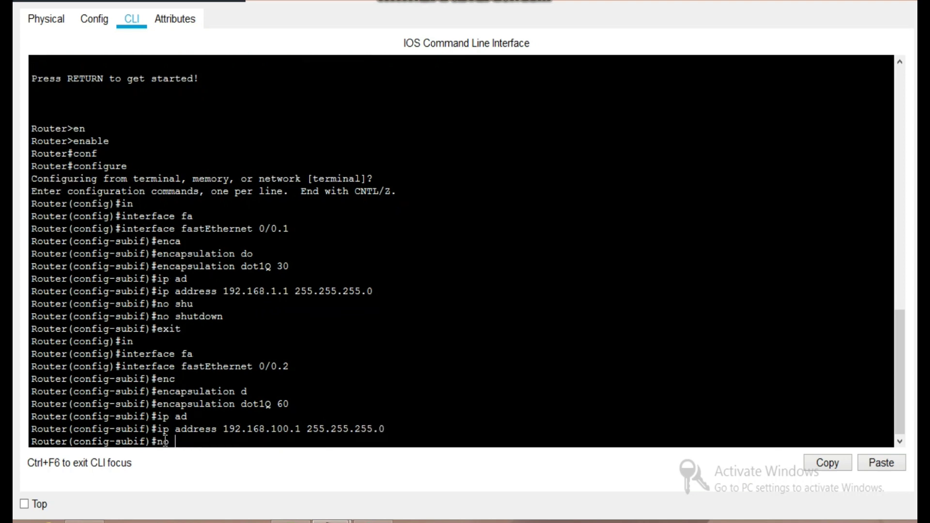
{"action": "type", "text": "shu"}
{"action": "key", "text": "Tab"}
{"action": "key", "text": "Return"}
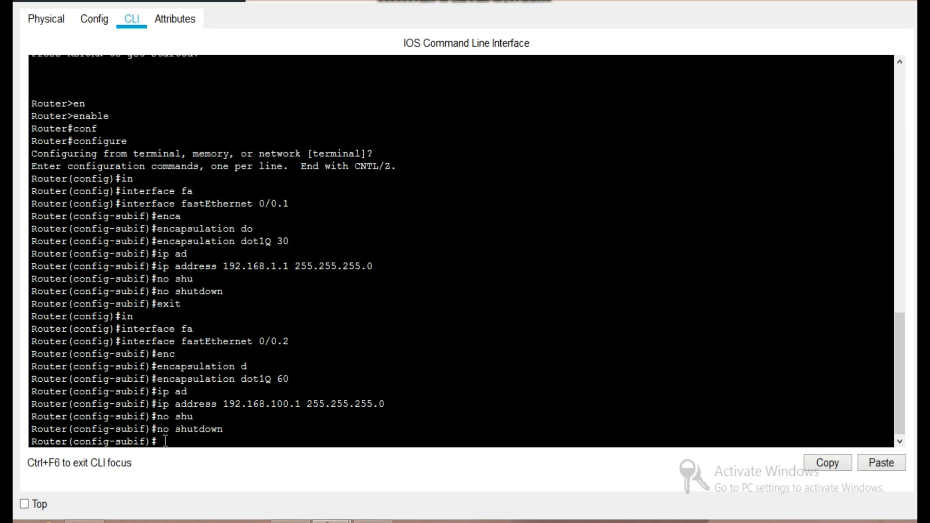
{"action": "type", "text": "exit"}
{"action": "key", "text": "Return"}
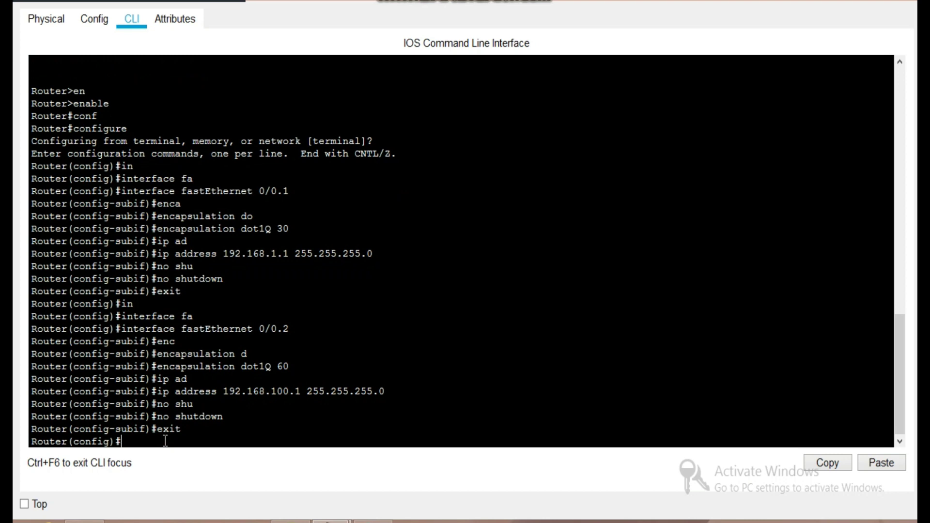
Enter the configuration of the router's physical interface fastEthernet 0/0
{"action": "type", "text": "int"}
{"action": "key", "text": "Tab"}
{"action": "type", "text": "fa"}
{"action": "key", "text": "Tab"}
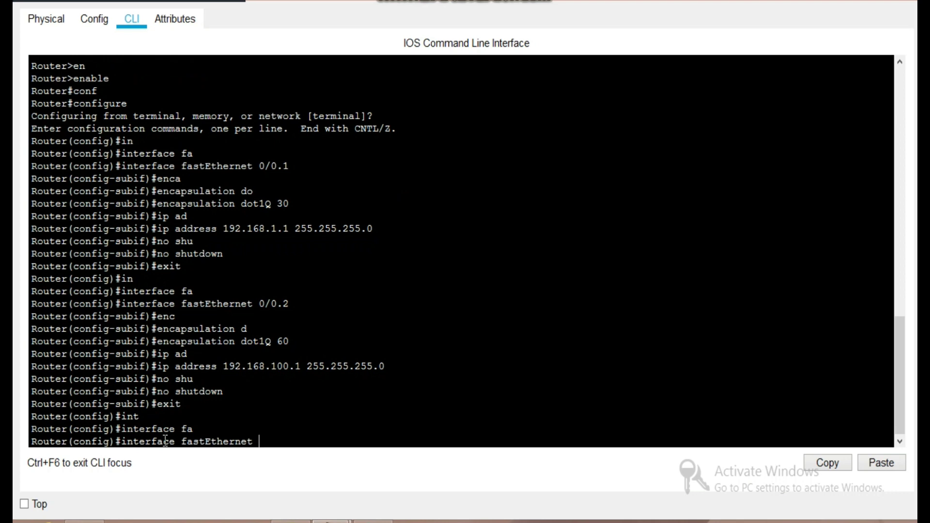
{"action": "type", "text": "0./"}
{"action": "key", "text": "BackSpace"}
{"action": "key", "text": "BackSpace"}
{"action": "type", "text": "/0"}
{"action": "key", "text": "Return"}
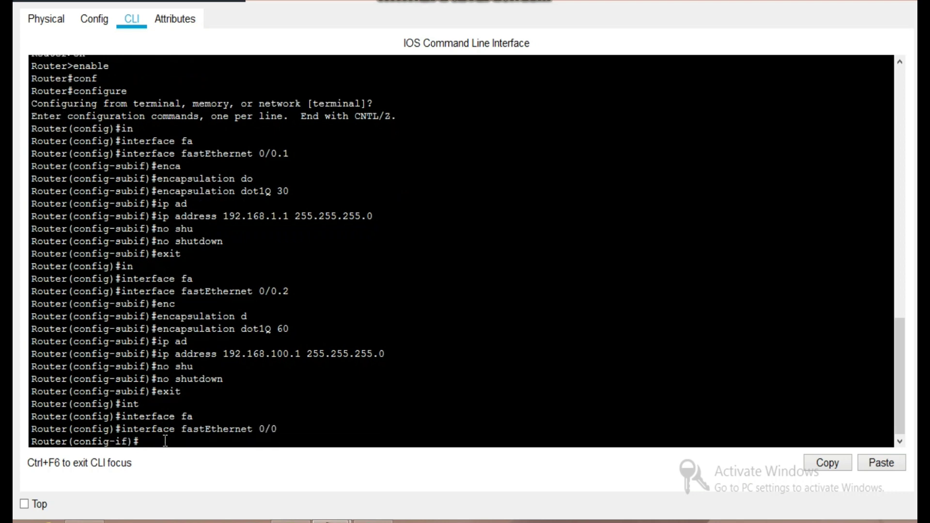
Enable interface fastEthernet 0/0 with no shutdown and exit back to privileged EXEC mode
{"action": "type", "text": "no shu"}
{"action": "key", "text": "Tab"}
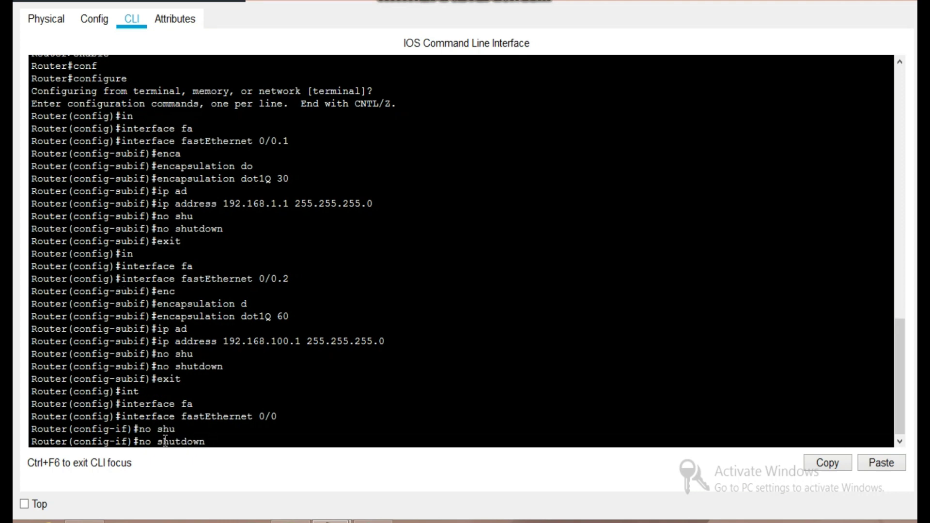
{"action": "key", "text": "Return"}
{"action": "key", "text": "Return"}
{"action": "type", "text": "exit"}
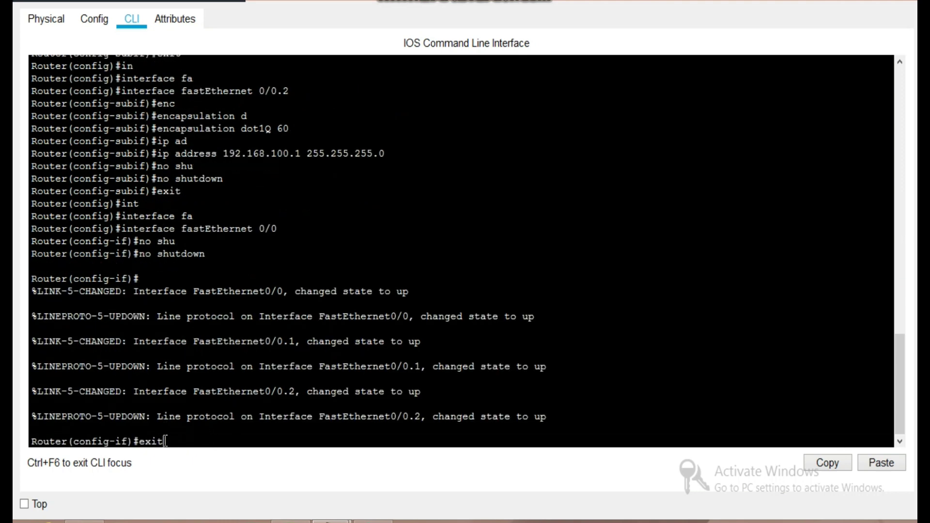
{"action": "key", "text": "Return"}
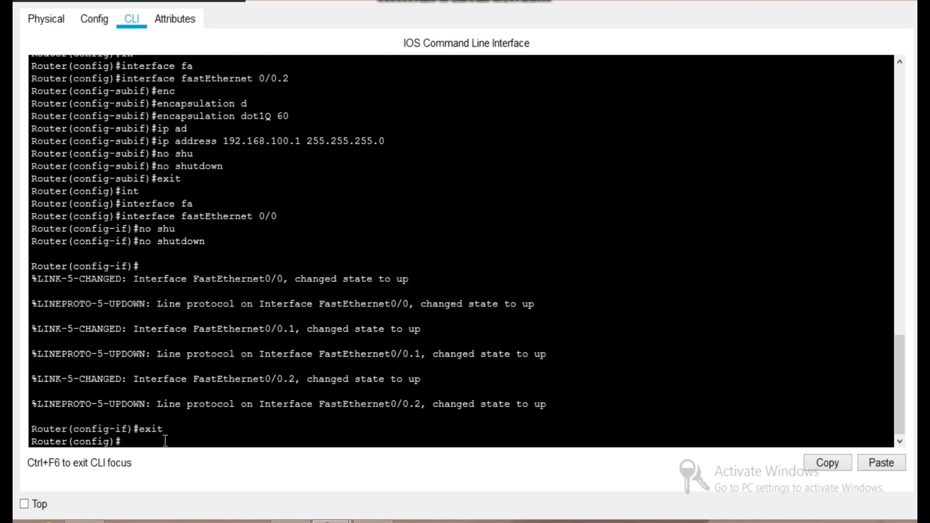
{"action": "type", "text": "exit"}
{"action": "key", "text": "Return"}
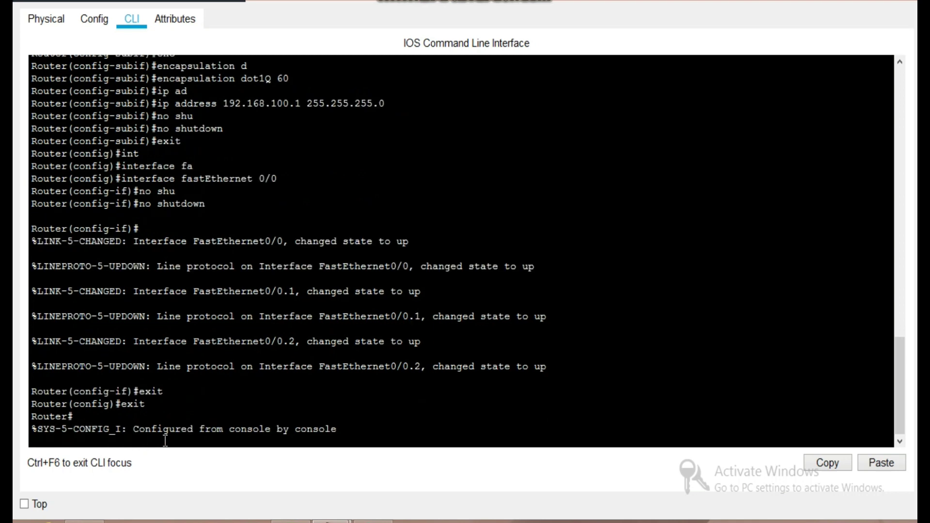
Run show ip interface brief on Router10 to check the addresses and status of its interfaces
{"action": "key", "text": "Return"}
{"action": "type", "text": "sh"}
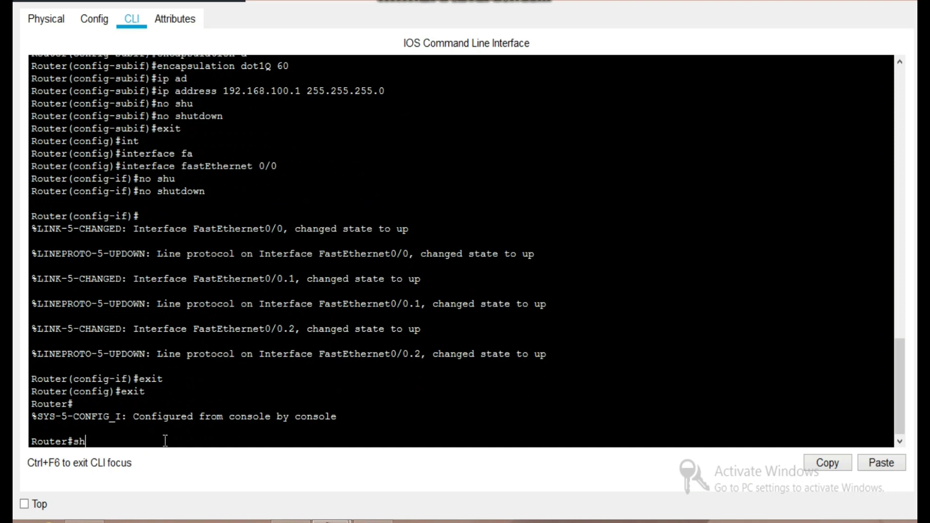
{"action": "type", "text": "ow ip in"}
{"action": "key", "text": "Tab"}
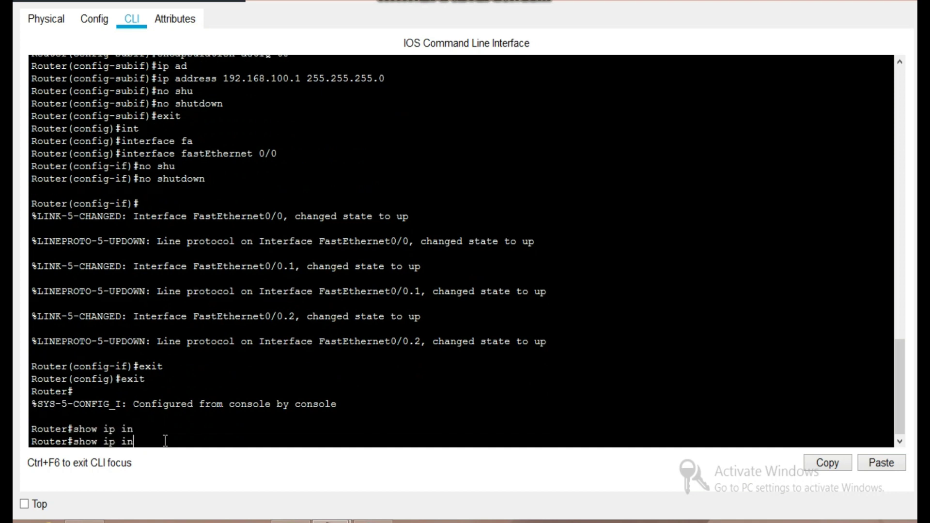
{"action": "type", "text": "t"}
{"action": "key", "text": "Tab"}
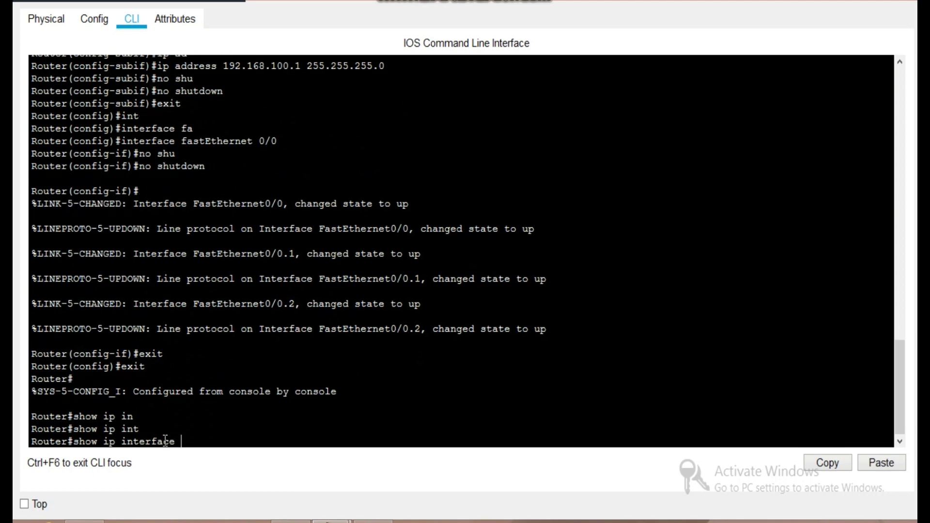
{"action": "type", "text": "br"}
{"action": "key", "text": "Tab"}
{"action": "key", "text": "Return"}
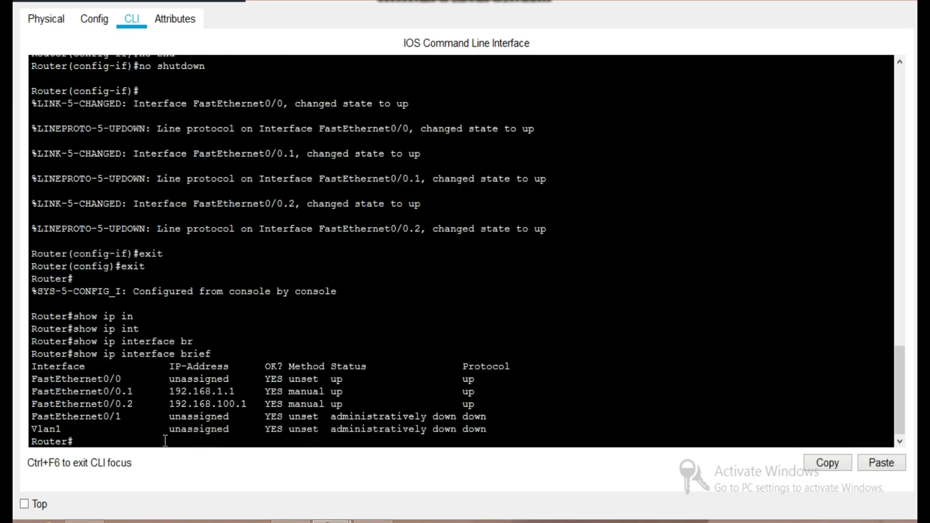
{"action": "key", "text": "Return"}
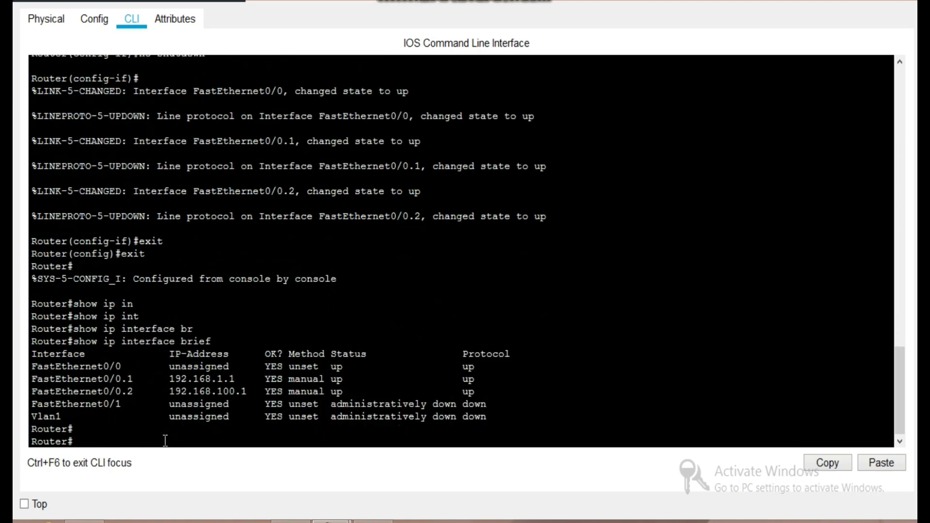
Run show ip route on Router10, examine the directly connected networks, and return to the topology
{"action": "type", "text": "sh"}
{"action": "key", "text": "Tab"}
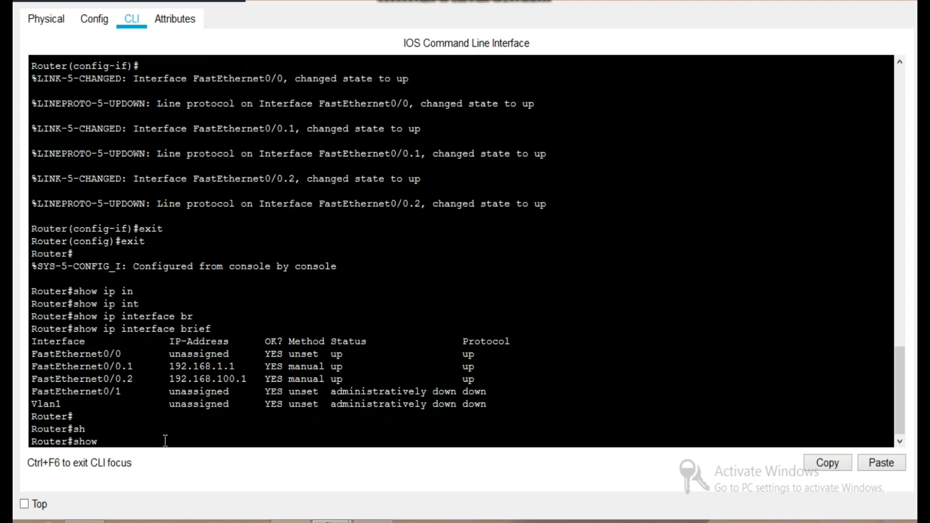
{"action": "type", "text": "ip r"}
{"action": "key", "text": "Tab"}
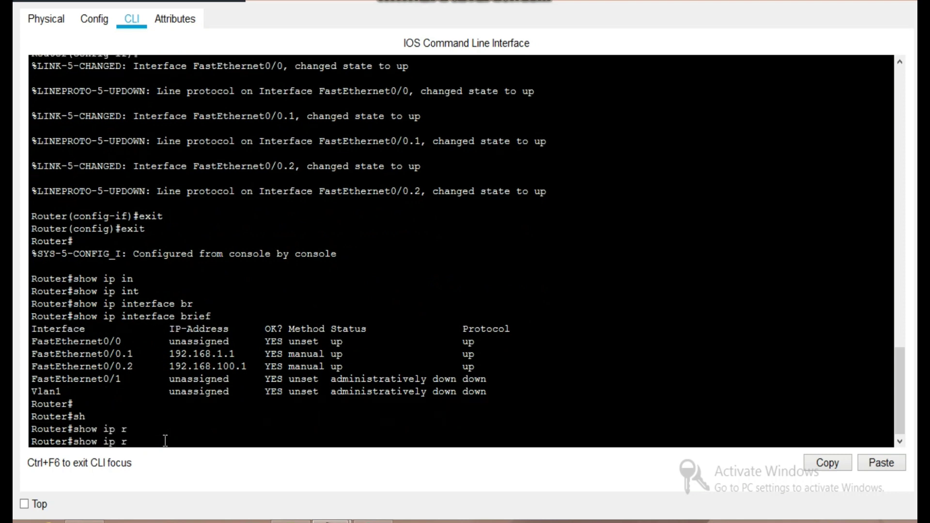
{"action": "type", "text": "o"}
{"action": "key", "text": "Tab"}
{"action": "key", "text": "Return"}
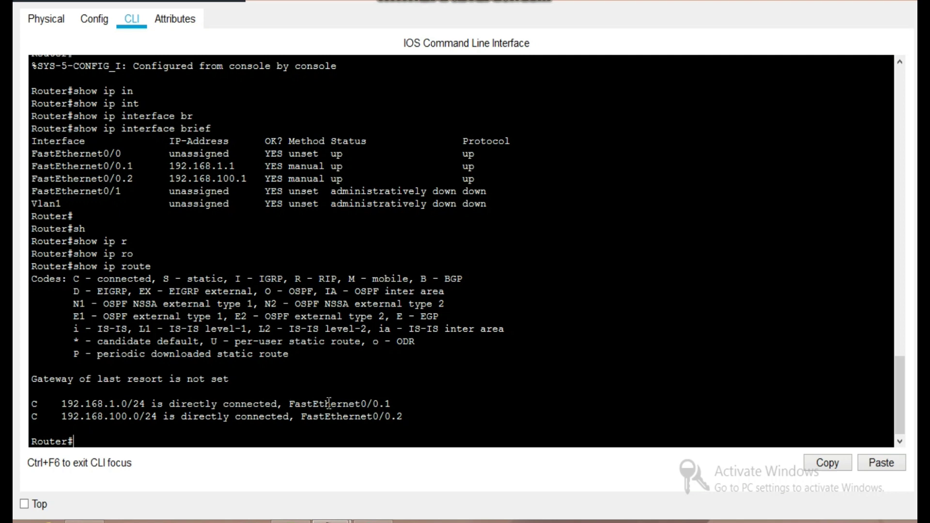
{"action": "left_click_drag", "start_coordinate": [391, 404], "coordinate": [319, 404]}
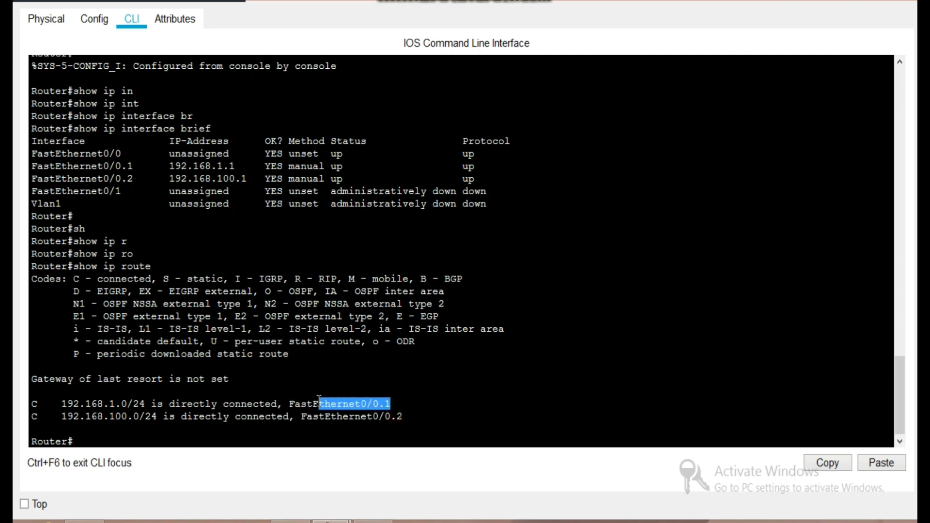
{"action": "left_click", "coordinate": [74, 416]}
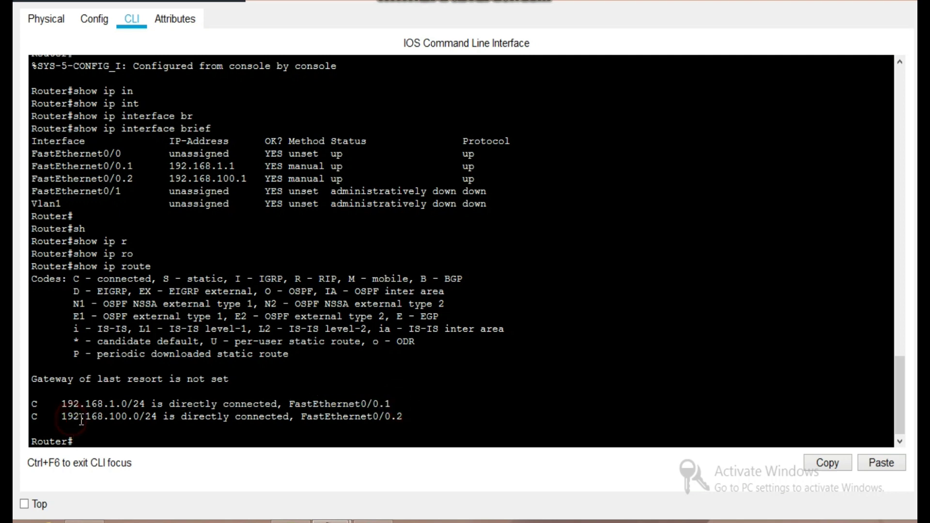
{"action": "left_click", "coordinate": [97, 417]}
{"action": "left_click", "coordinate": [904, 3]}
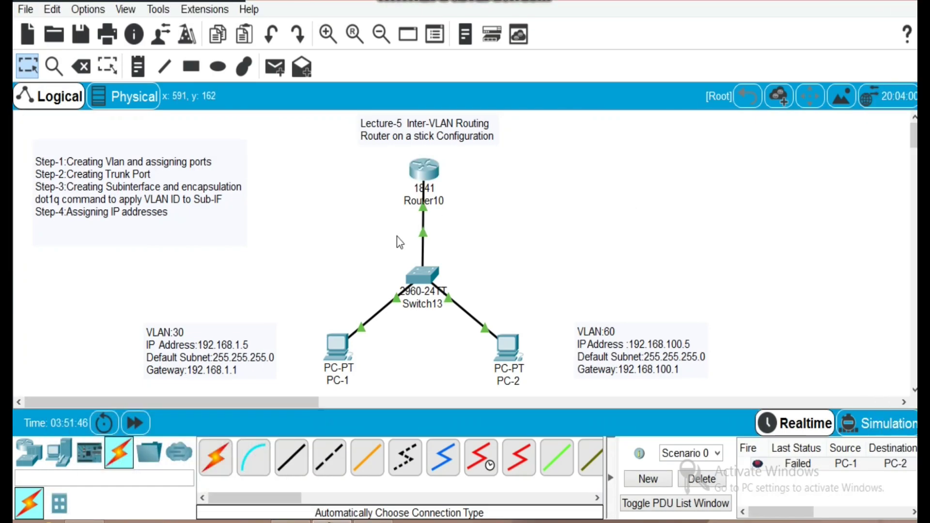
Send a simple PDU from PC-1 to PC-2 to test inter-VLAN connectivity
{"action": "left_click", "coordinate": [275, 67]}
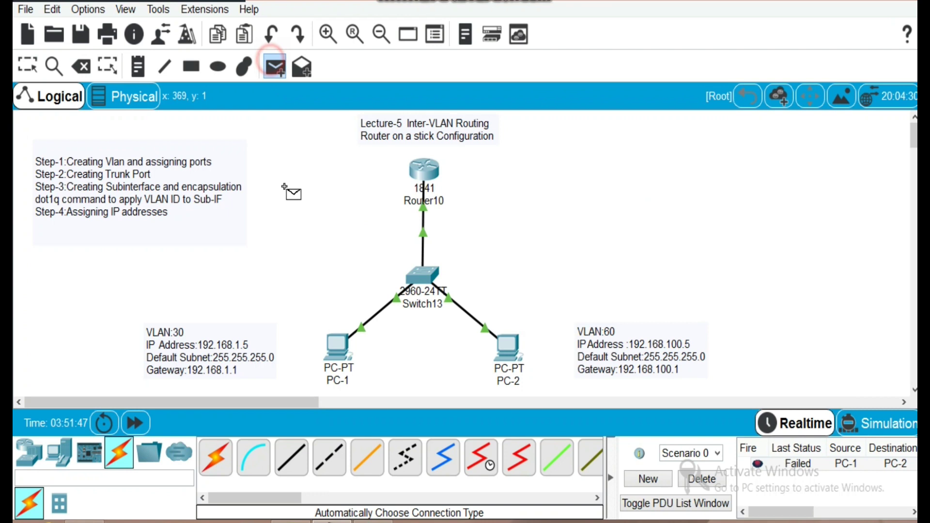
{"action": "left_click", "coordinate": [329, 350]}
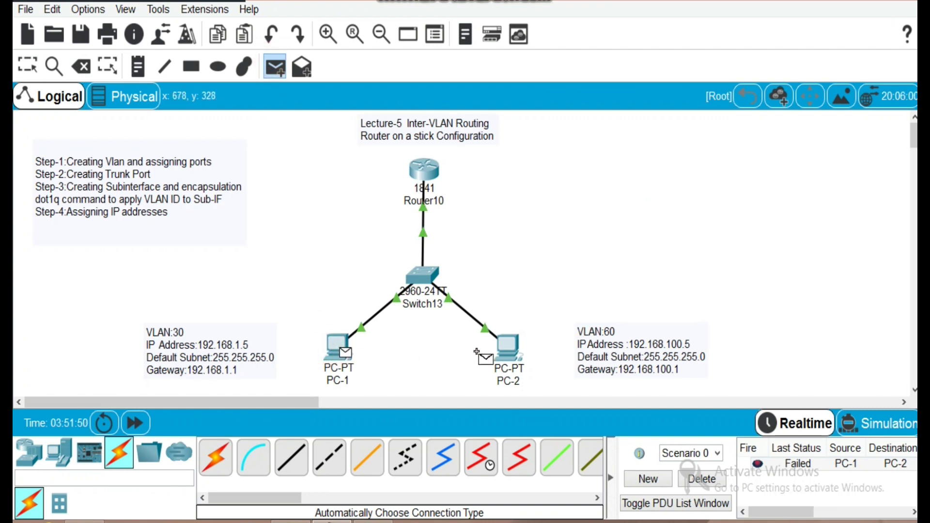
{"action": "left_click", "coordinate": [493, 344]}
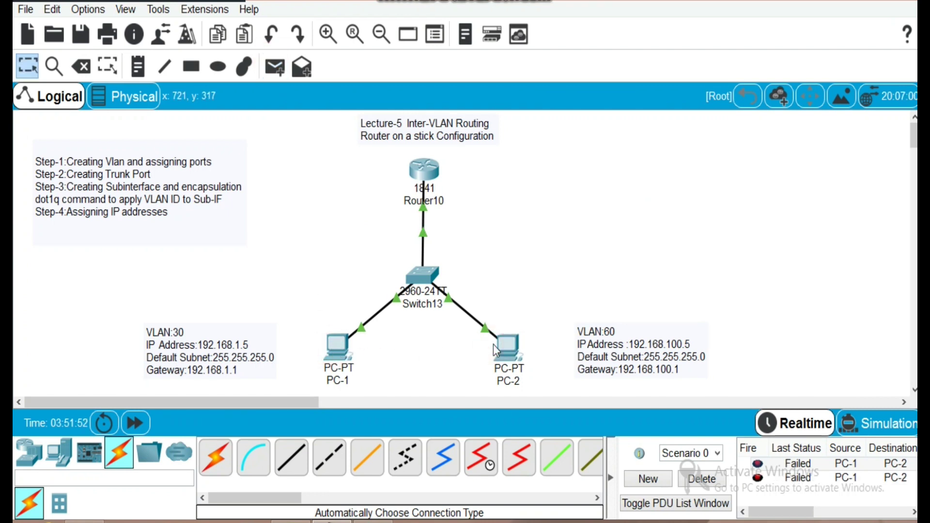
Send another simple PDU from PC-1 to PC-2 and check its status in the PDU list
{"action": "left_click", "coordinate": [268, 63]}
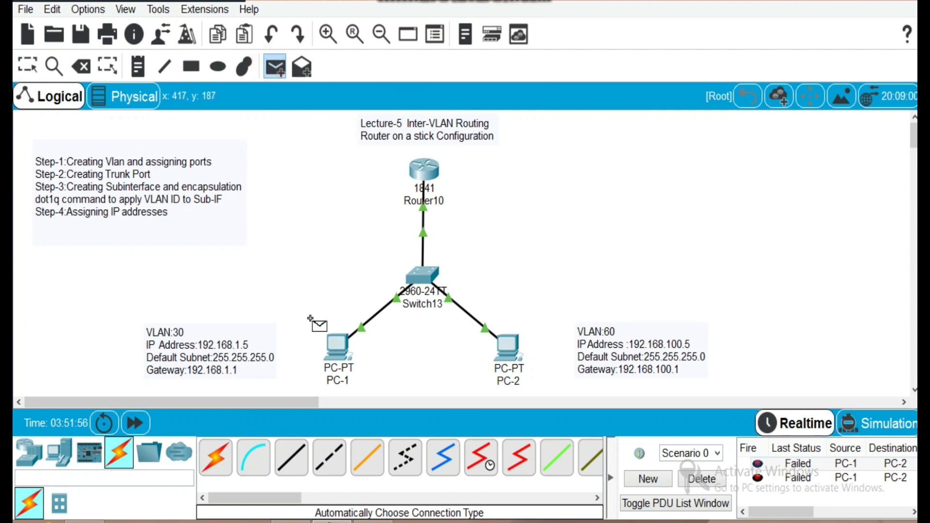
{"action": "left_click", "coordinate": [328, 342]}
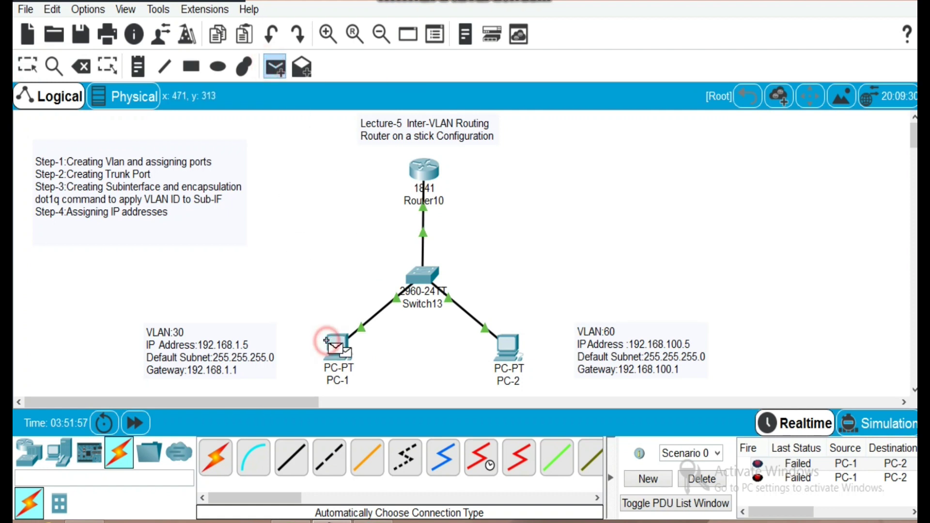
{"action": "left_click", "coordinate": [502, 346]}
{"action": "left_click", "coordinate": [781, 492]}
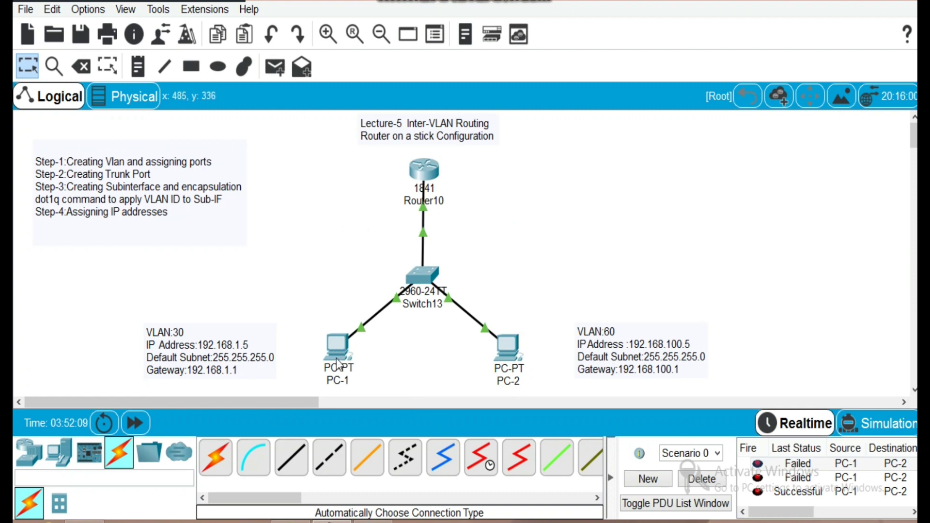
Ping 192.168.100.5 from PC-1's Command Prompt, then minimize the PC-1 window
{"action": "left_click", "coordinate": [314, 293]}
{"action": "left_click", "coordinate": [340, 348]}
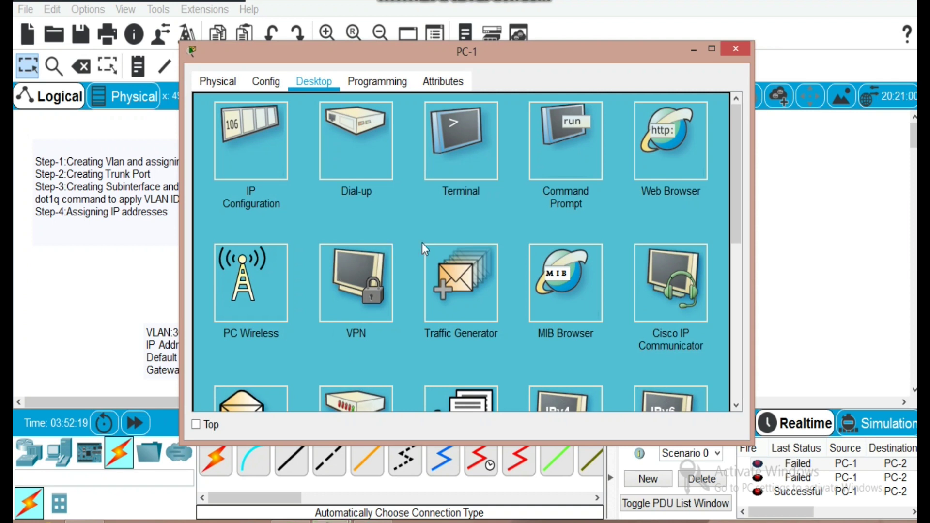
{"action": "left_click", "coordinate": [373, 182]}
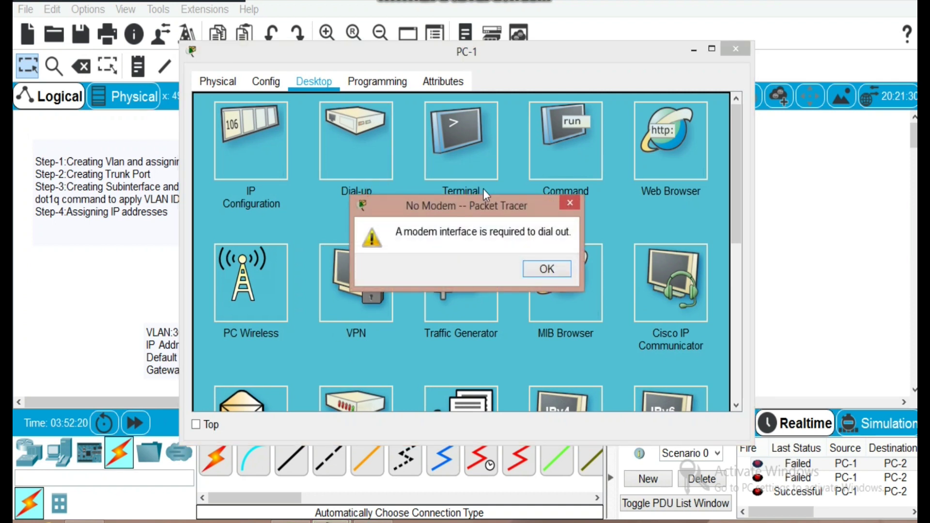
{"action": "left_click", "coordinate": [577, 202]}
{"action": "left_click", "coordinate": [566, 145]}
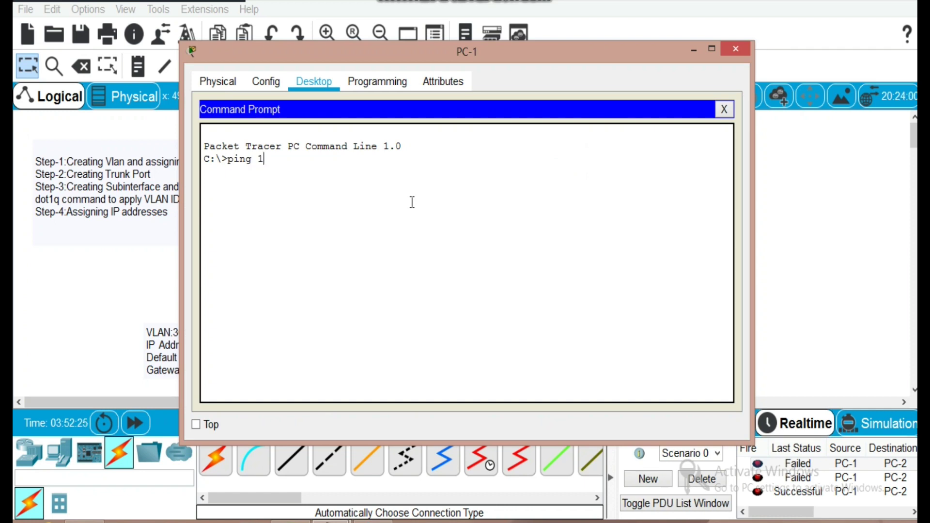
{"action": "type", "text": "ping 192.168.100.5"}
{"action": "key", "text": "Return"}
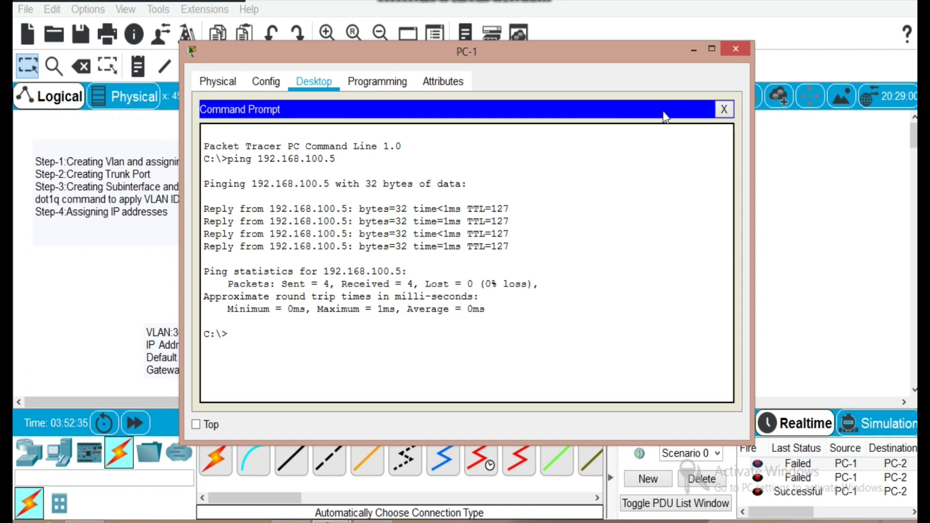
{"action": "left_click", "coordinate": [695, 50]}
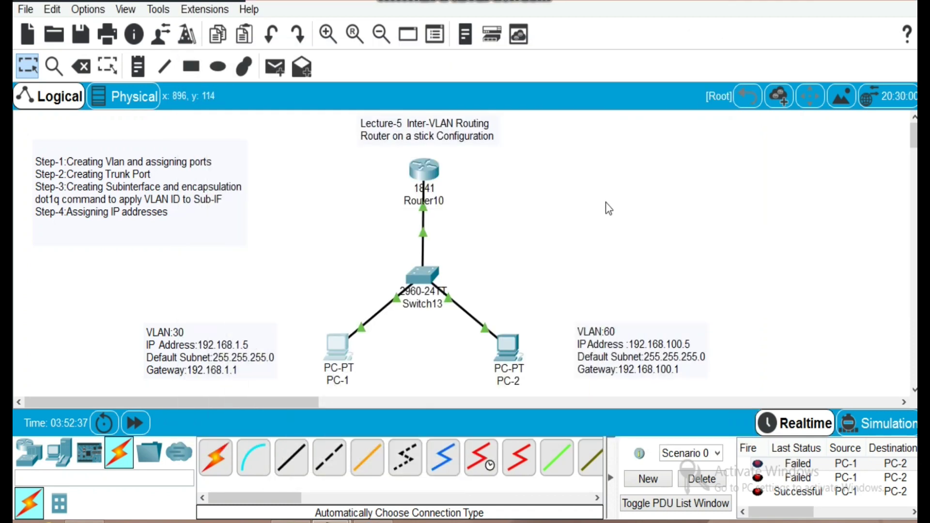